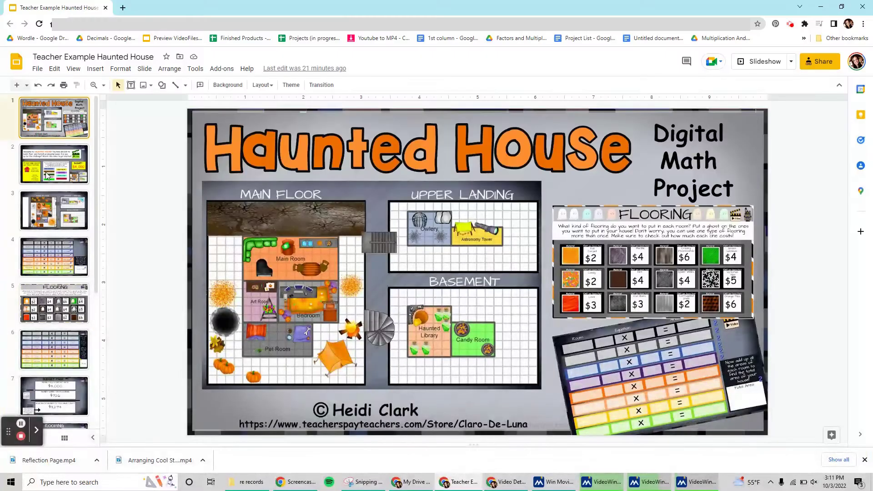
On the floor plan, point out the Bedroom, Owlery, Astronomy Tower, Haunted Library and Candy Room
click(49, 171)
click(43, 213)
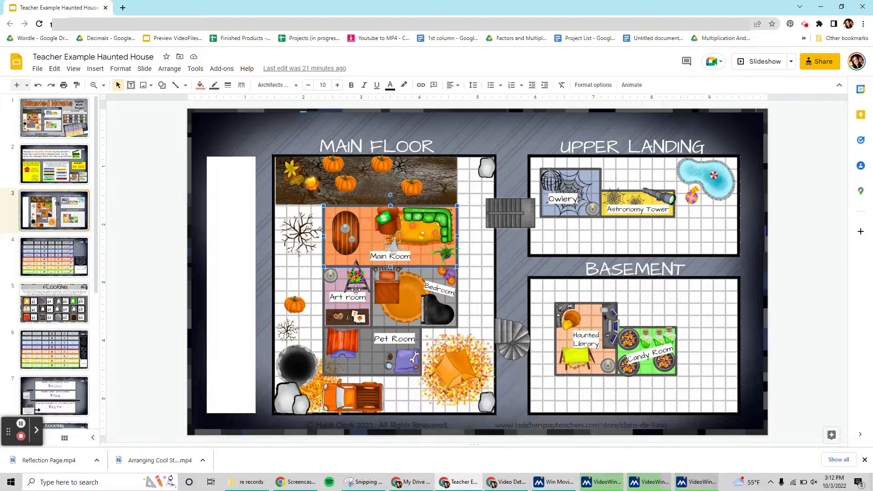
click(406, 293)
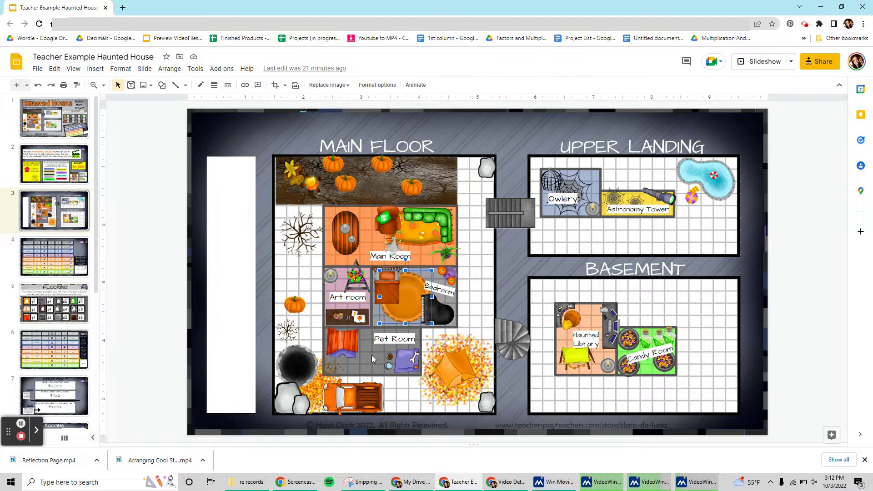
click(418, 283)
click(569, 188)
click(625, 197)
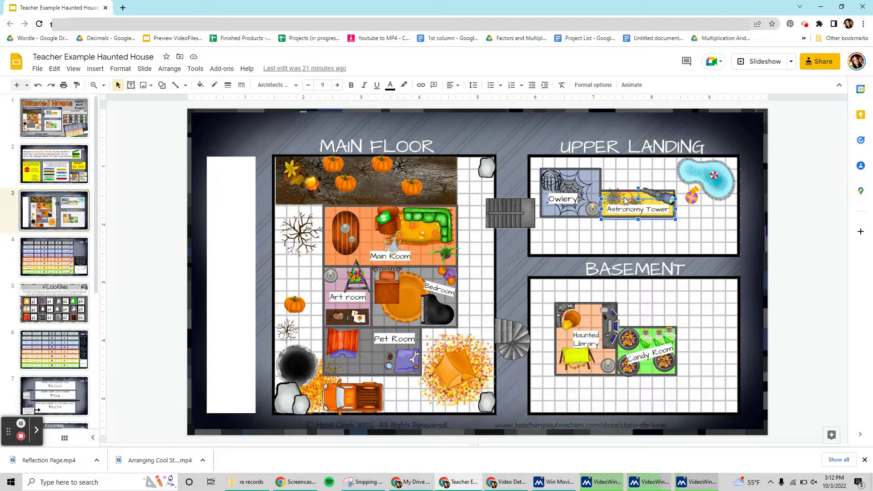
click(569, 317)
click(653, 368)
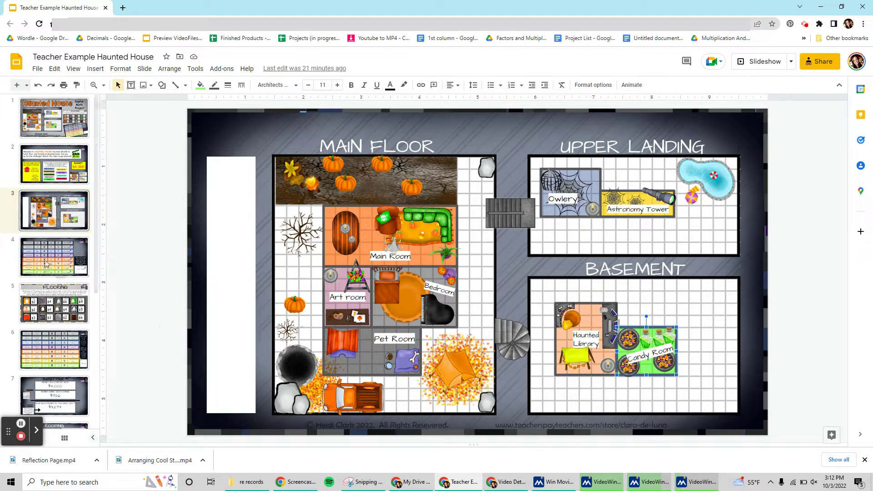
click(45, 260)
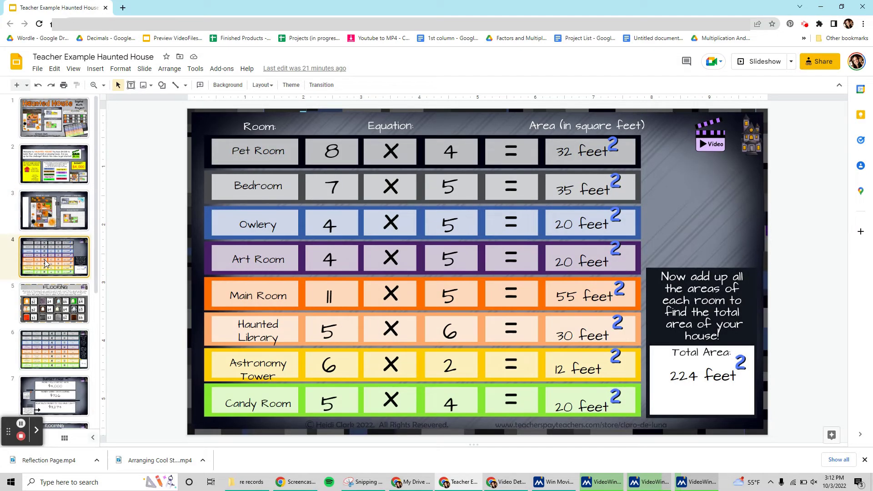
Select each room name in the area table, including the Art Room and Bedroom
click(223, 153)
click(223, 189)
click(223, 222)
click(227, 263)
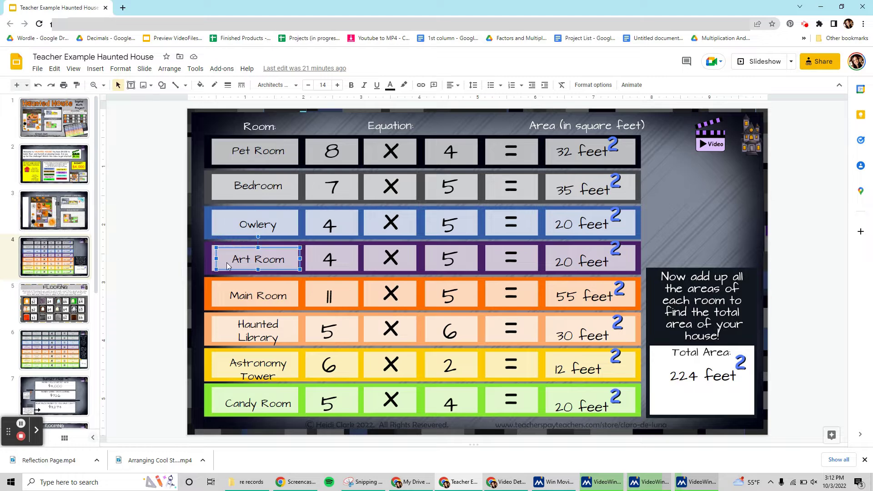
click(222, 295)
click(221, 152)
click(220, 186)
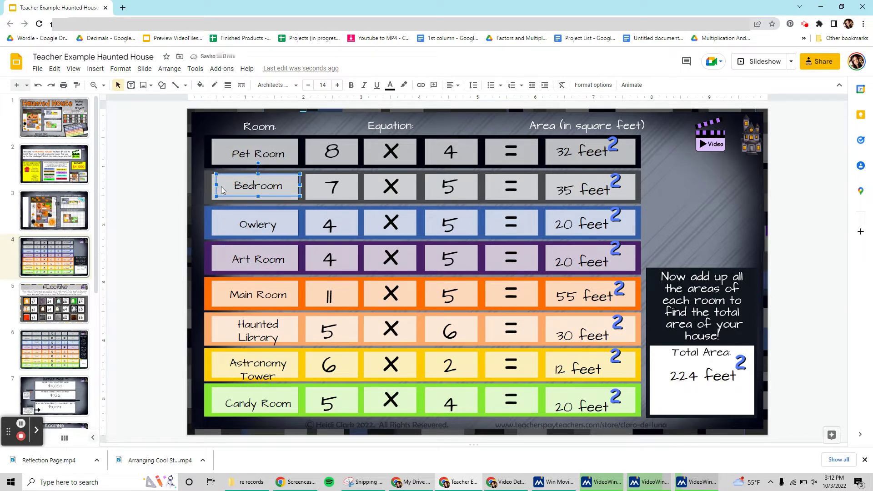
Compare with the Owlery on the floor plan, then highlight Pet Room length 8 and width 4
click(54, 210)
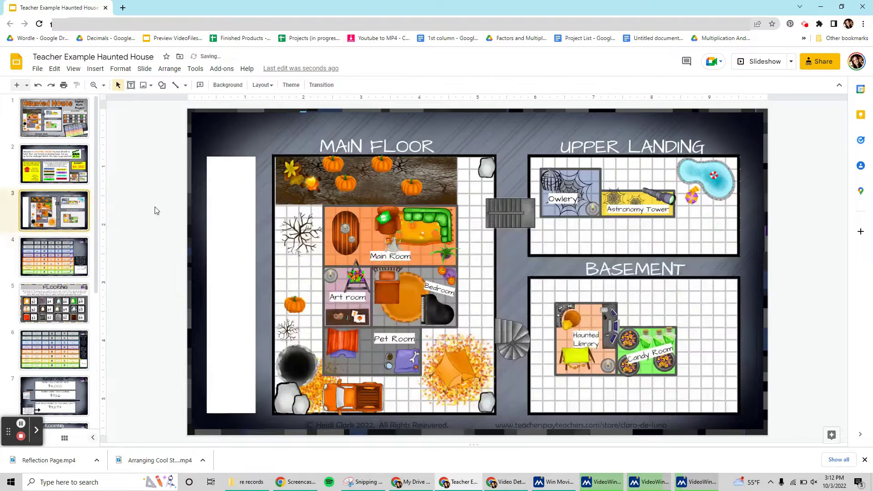
click(569, 181)
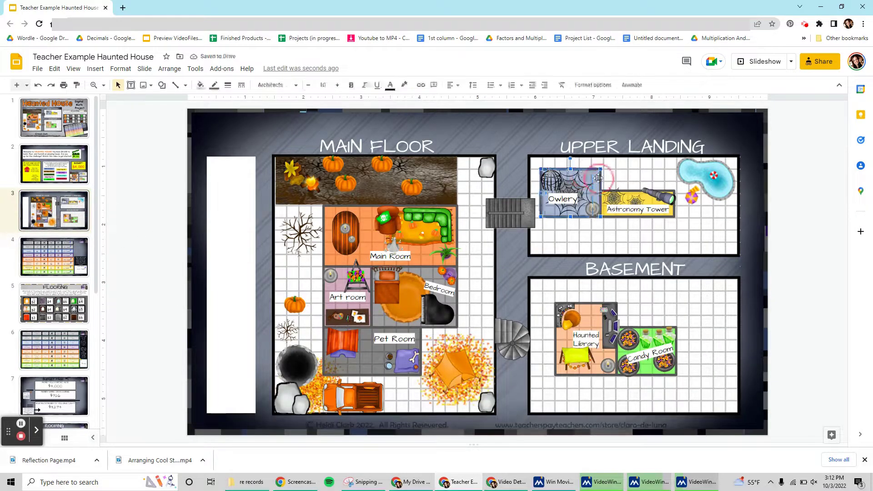
click(53, 256)
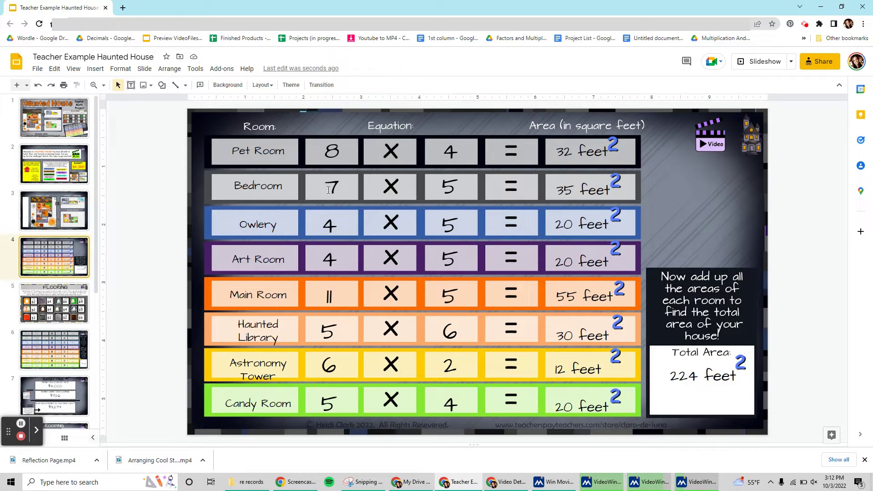
click(342, 157)
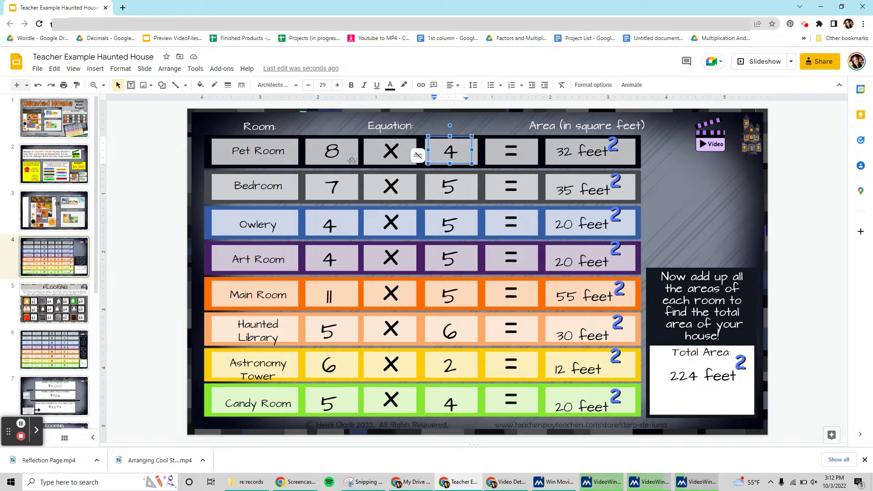
click(442, 157)
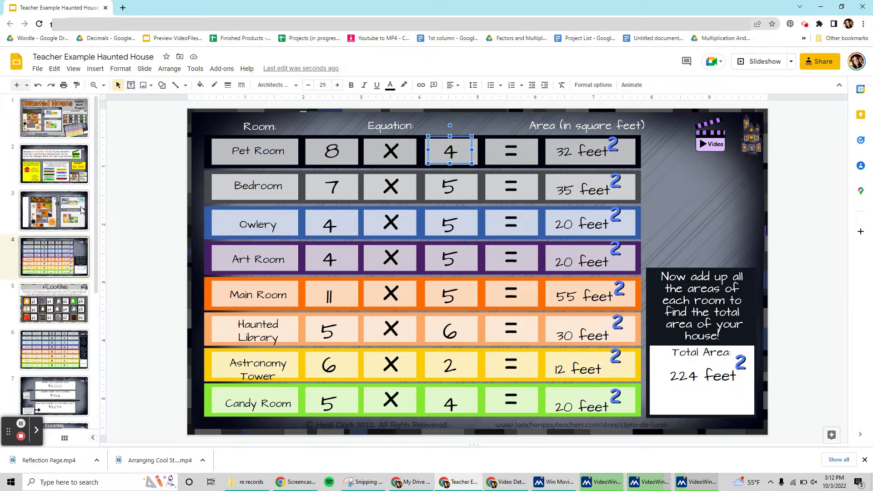
Recheck the floor plan and highlight the Pet Room's 32 ft² area
click(53, 210)
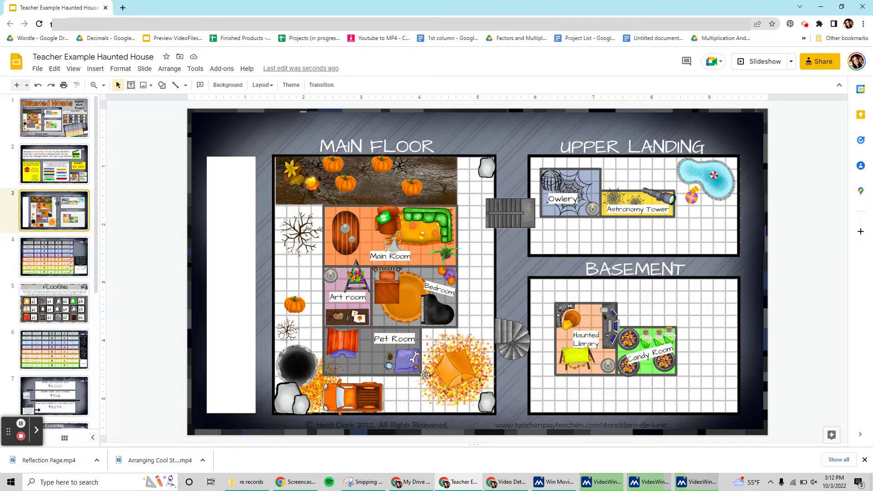
click(58, 261)
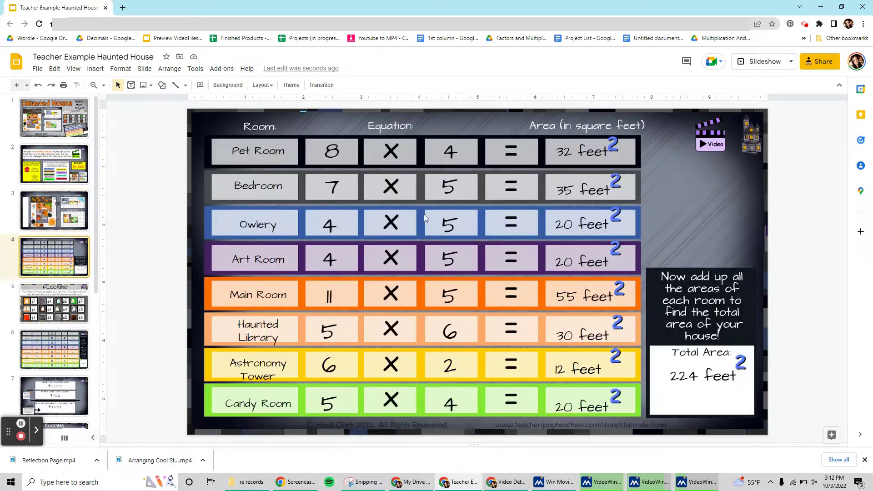
click(573, 156)
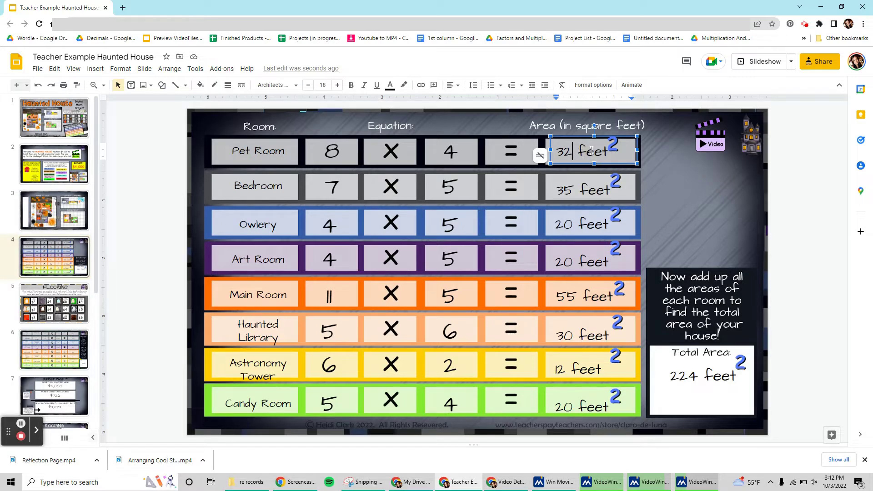
click(615, 145)
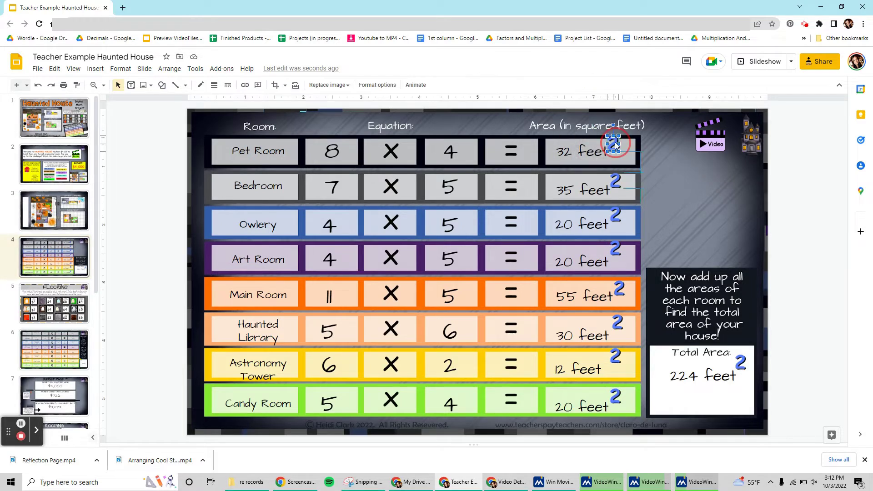
click(73, 303)
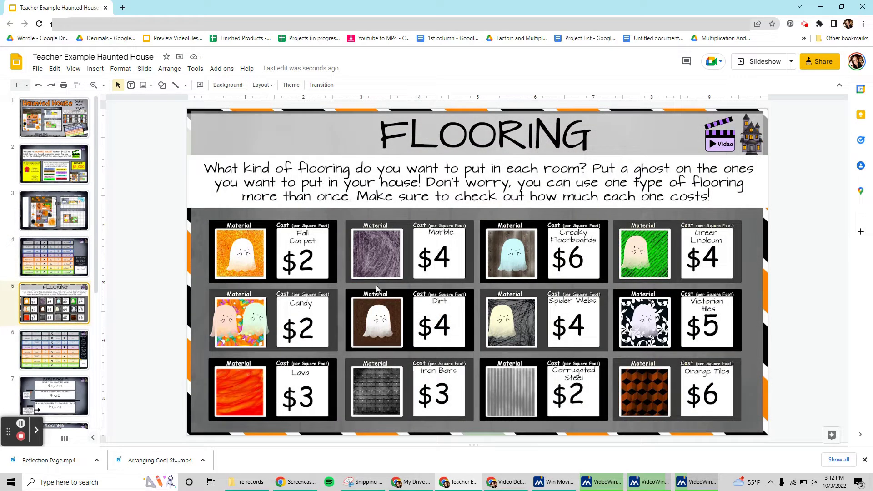
Point out the ghosts marking the Dirt and Creaky Floorboards tiles
click(373, 315)
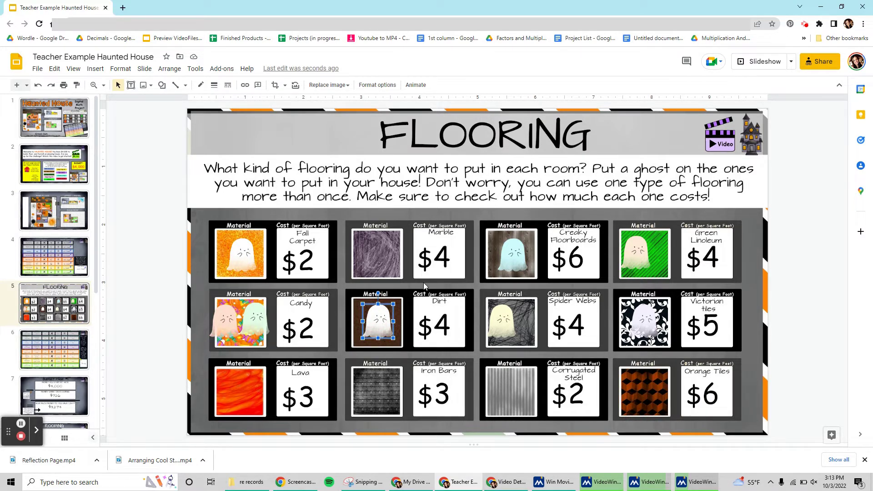
click(512, 253)
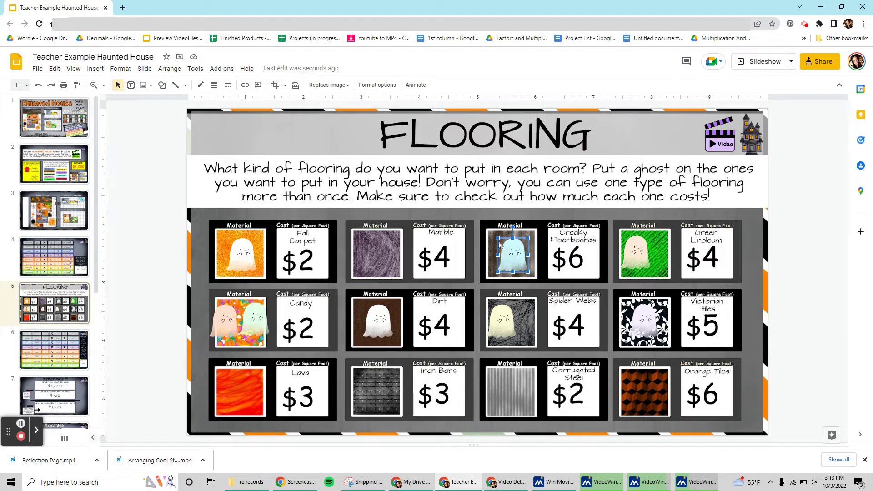
Check the cost table's Bedroom and Art Room names against the area table
click(81, 351)
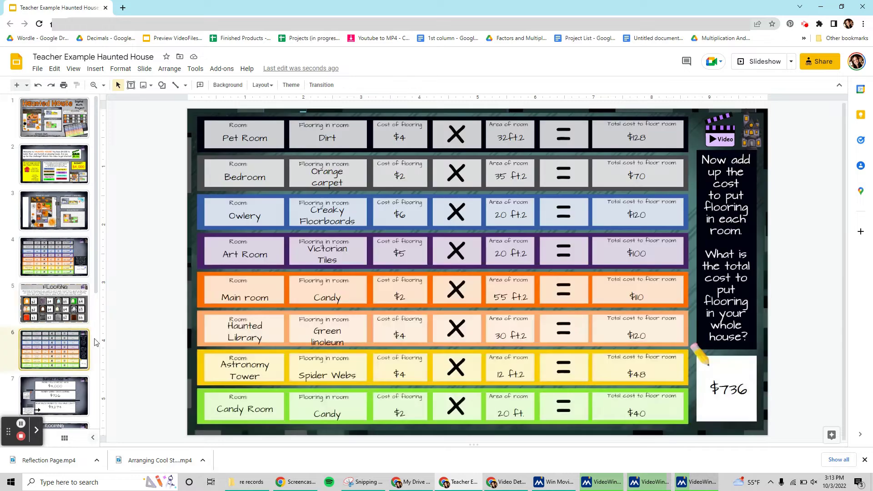
click(234, 178)
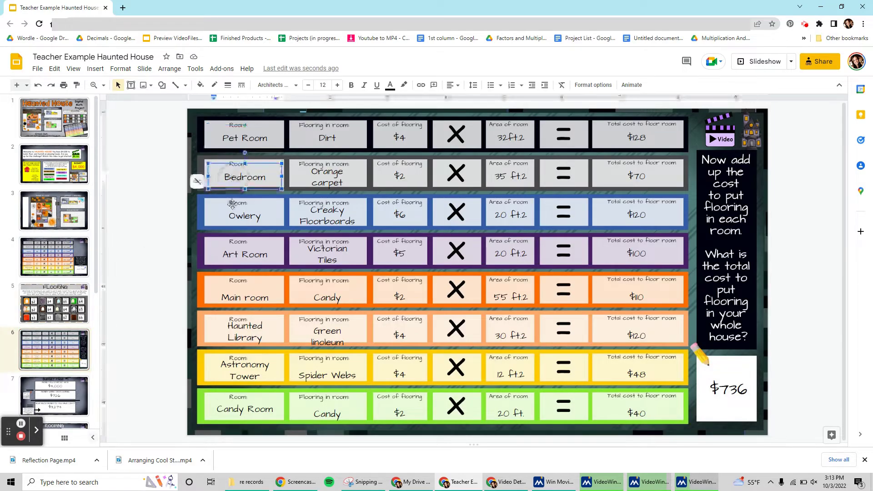
click(228, 253)
click(79, 253)
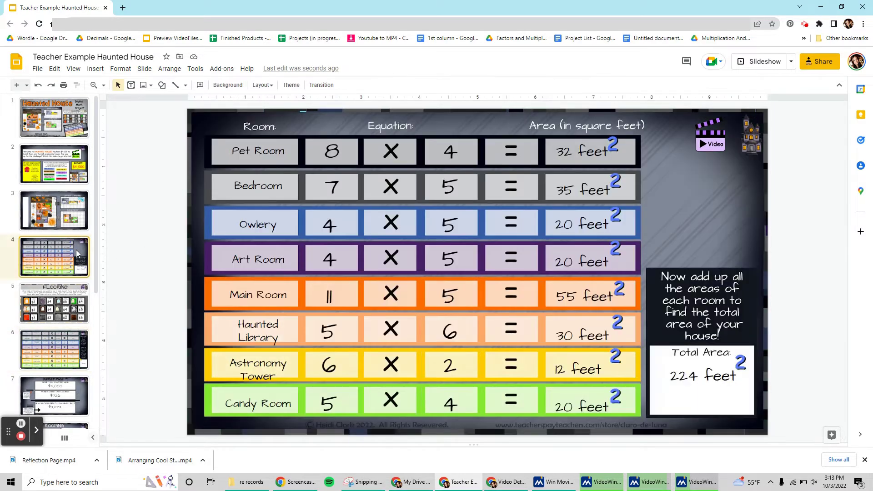
click(50, 352)
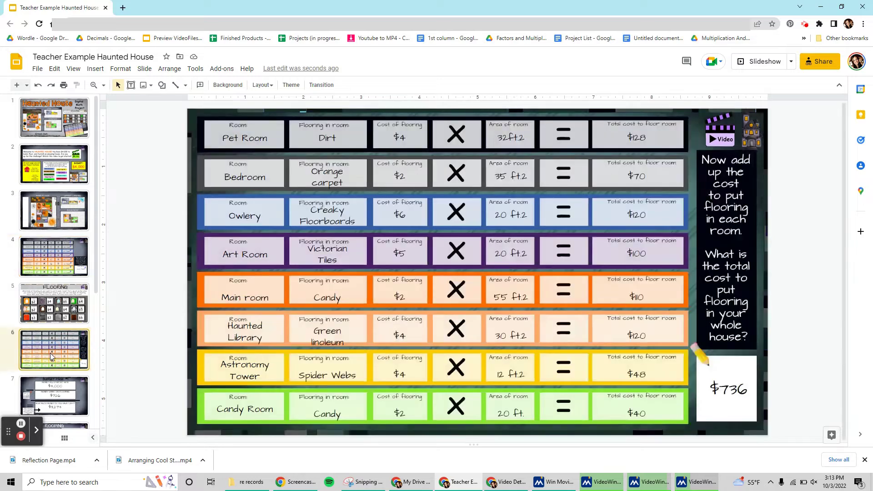
Review the Dirt, Orange carpet, Creaky Floorboards and Victorian Tiles entries and the Pet Room's $4 cost
click(314, 141)
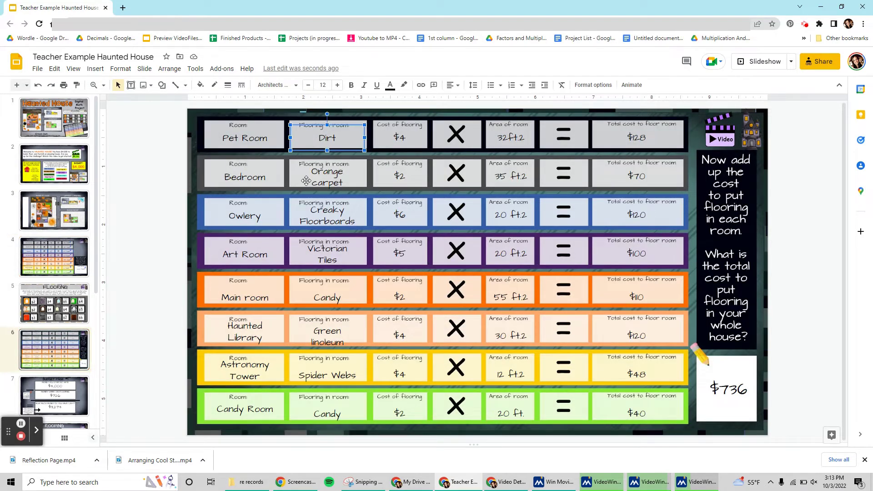
click(307, 178)
click(310, 217)
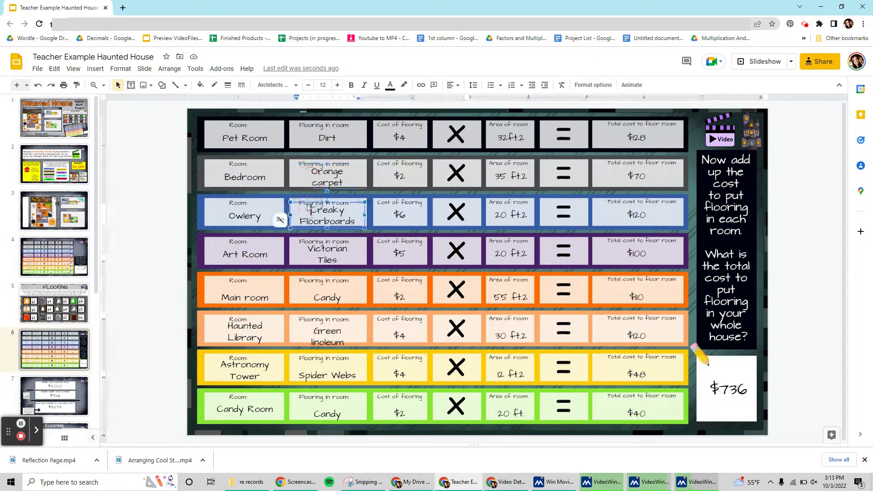
click(299, 243)
click(409, 142)
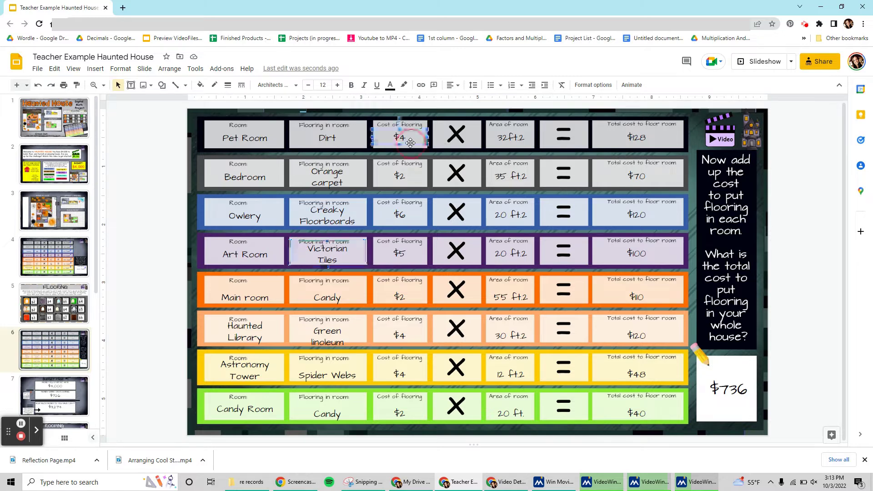
click(332, 137)
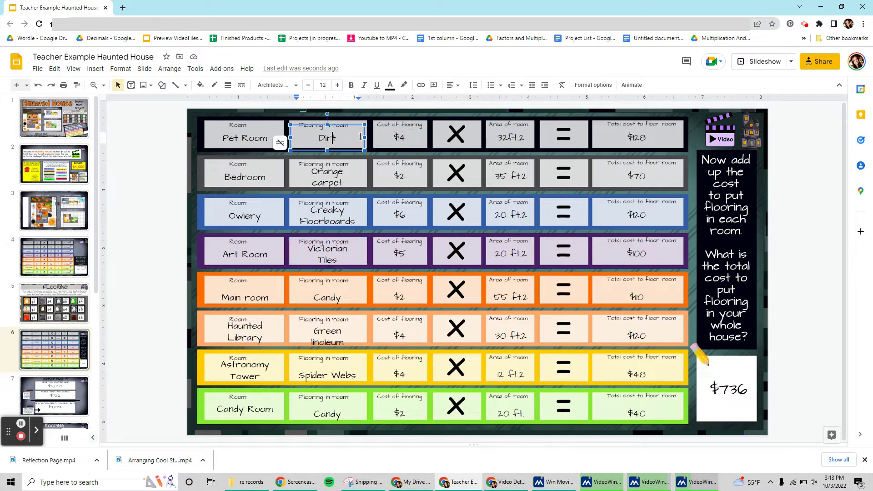
Compare with the Flooring choices slide, then select the room, flooring and cost columns
click(49, 311)
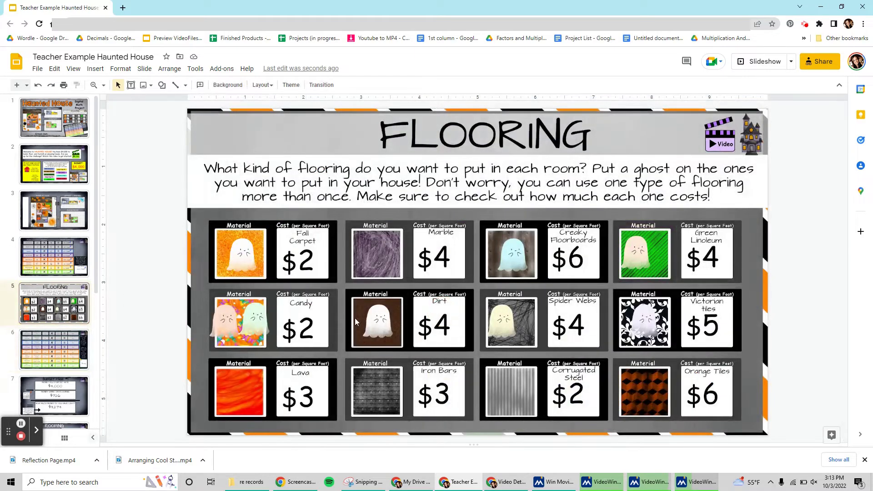
click(54, 348)
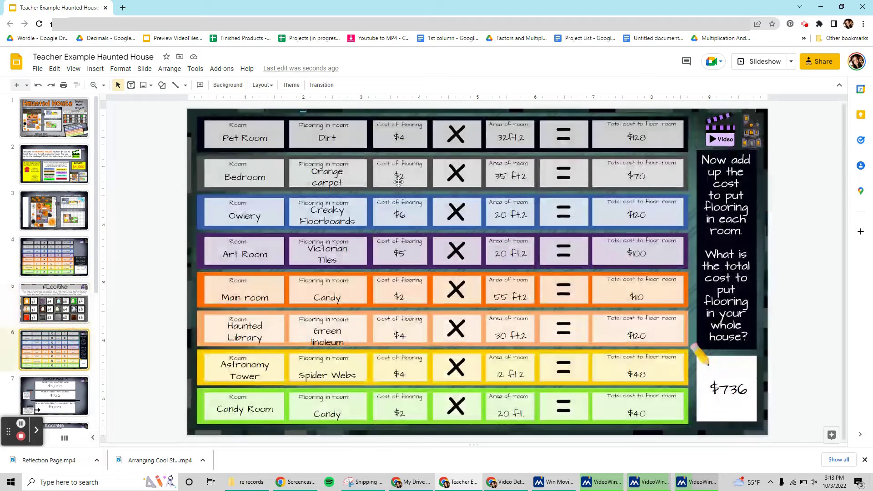
click(168, 126)
drag(168, 126, 406, 417)
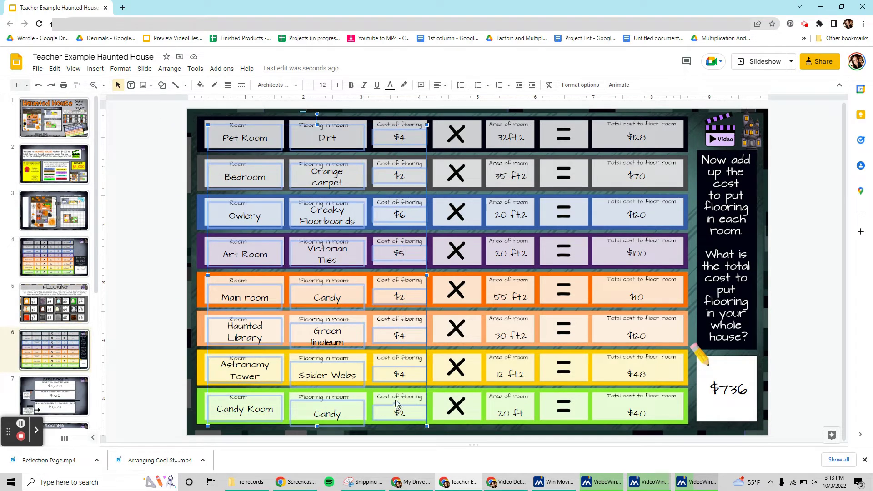
click(483, 113)
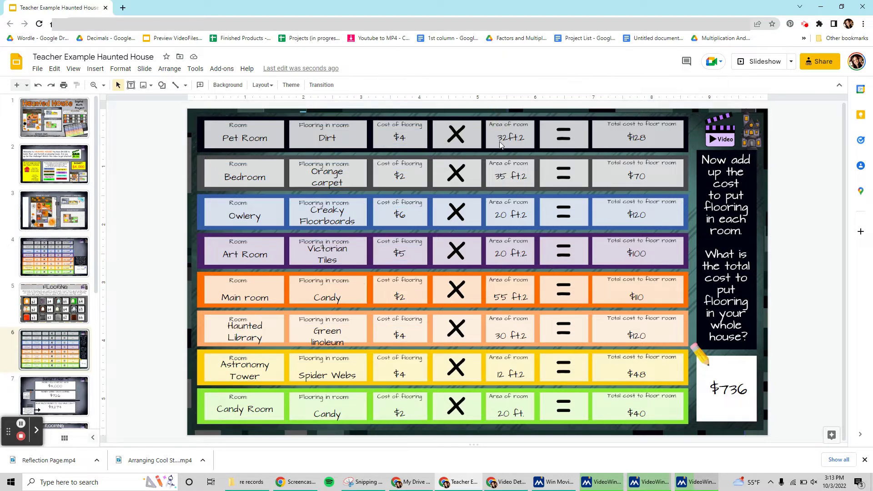
Verify the Owlery's 20 ft² and Bedroom's 35 ft² areas against the areas slide
click(500, 215)
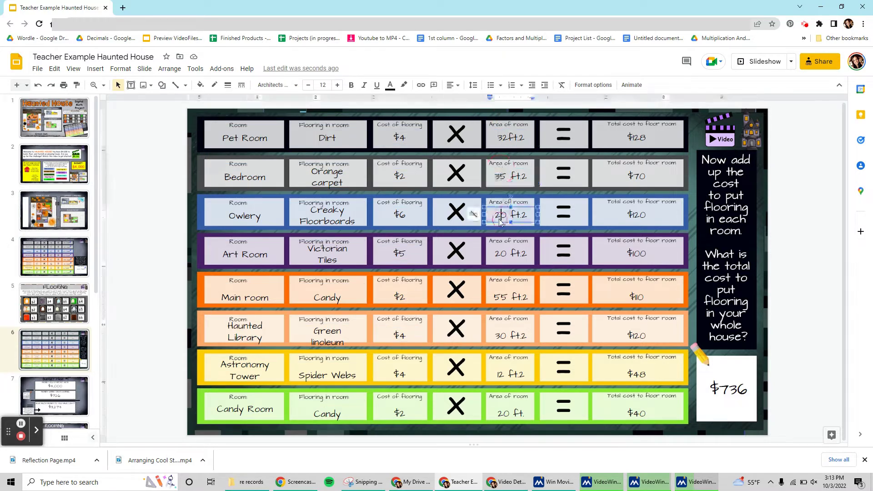
click(492, 175)
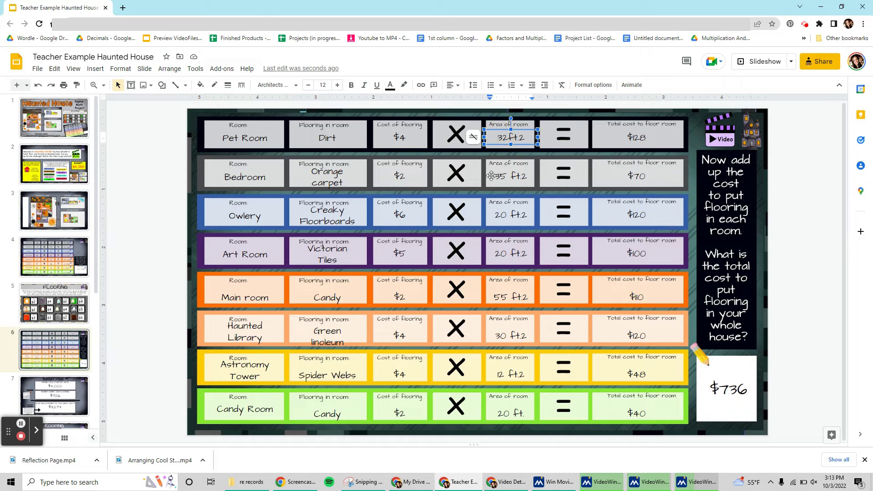
click(54, 255)
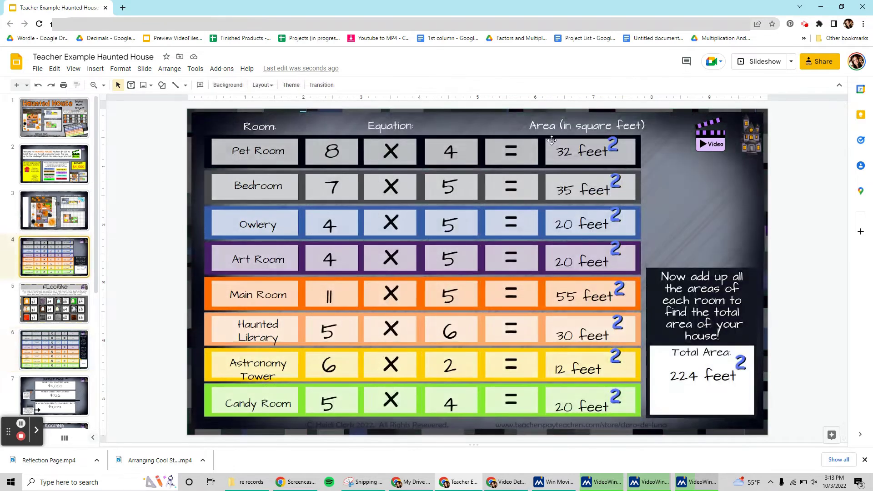
click(583, 151)
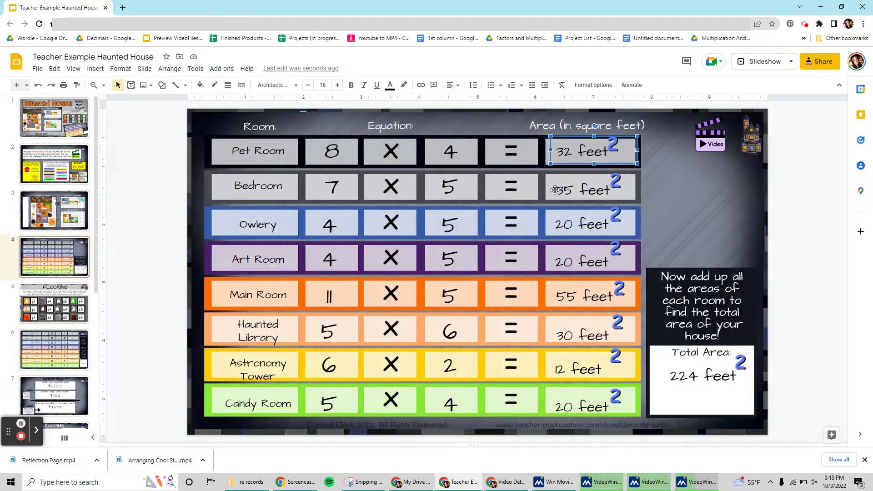
click(66, 361)
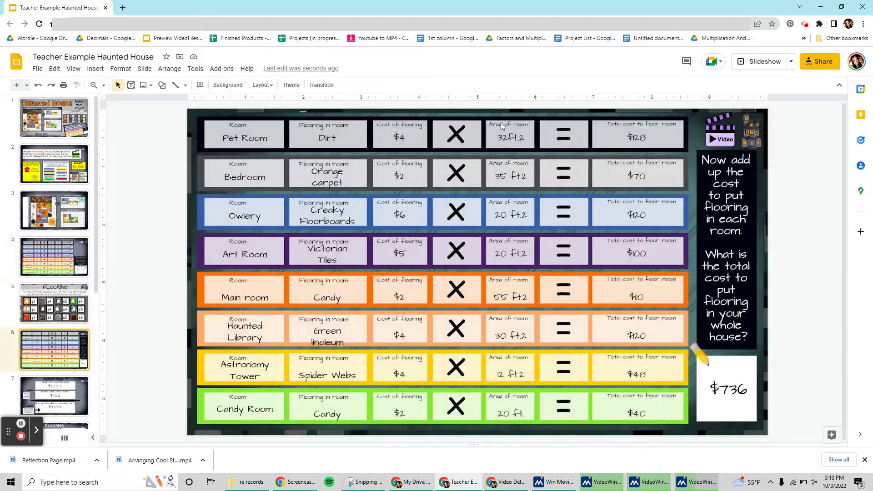
drag(158, 141, 529, 405)
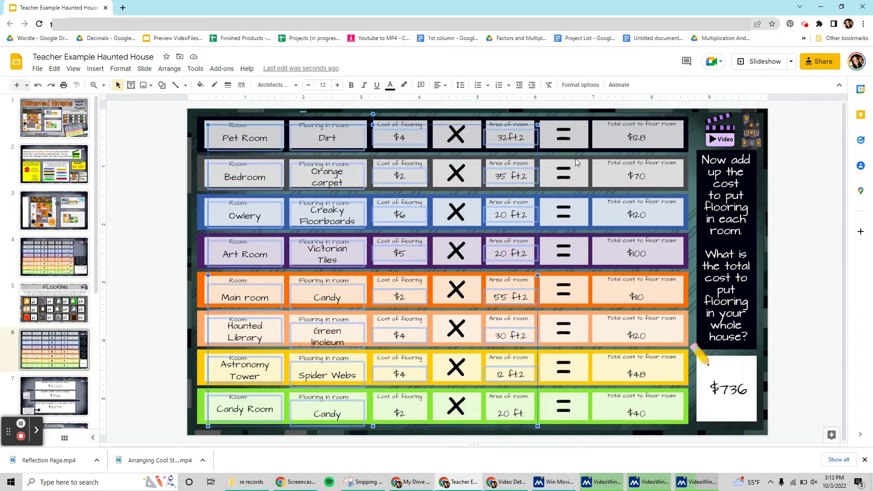
click(580, 145)
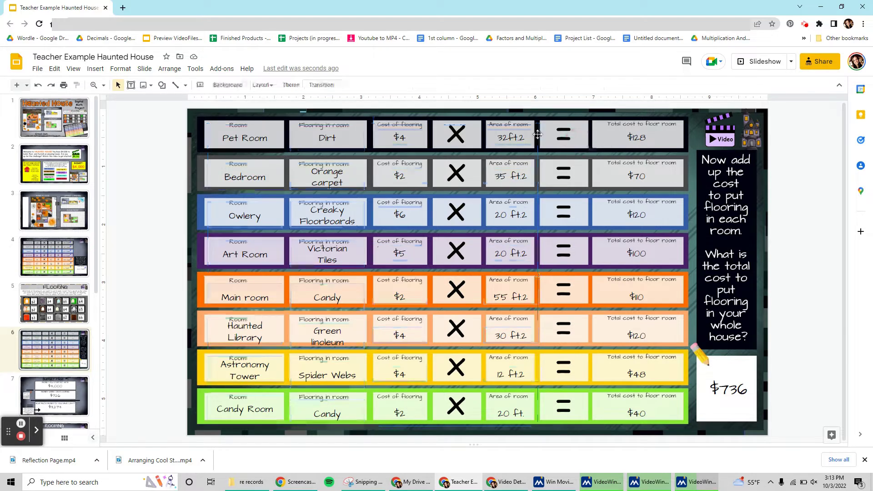
click(415, 131)
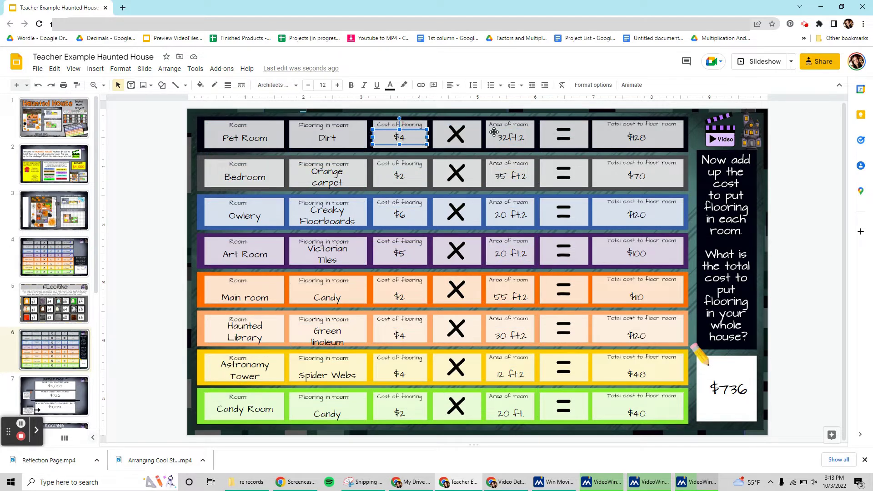
click(496, 133)
click(604, 138)
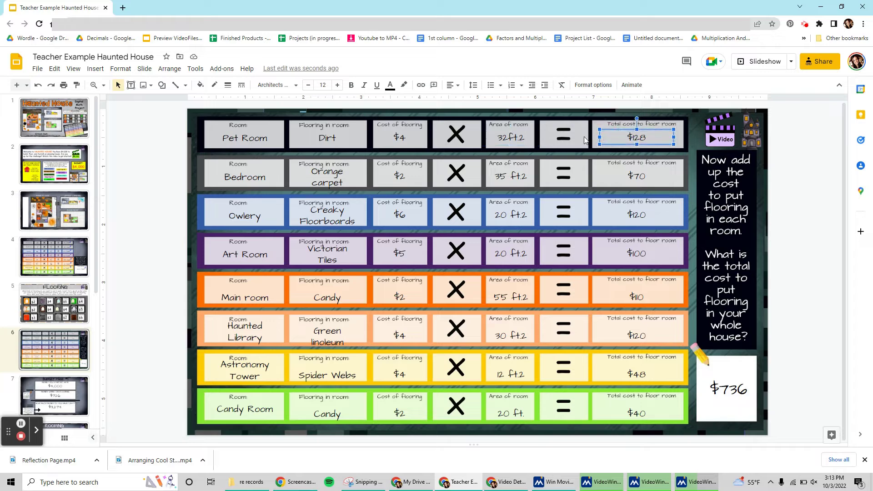
click(420, 172)
click(496, 172)
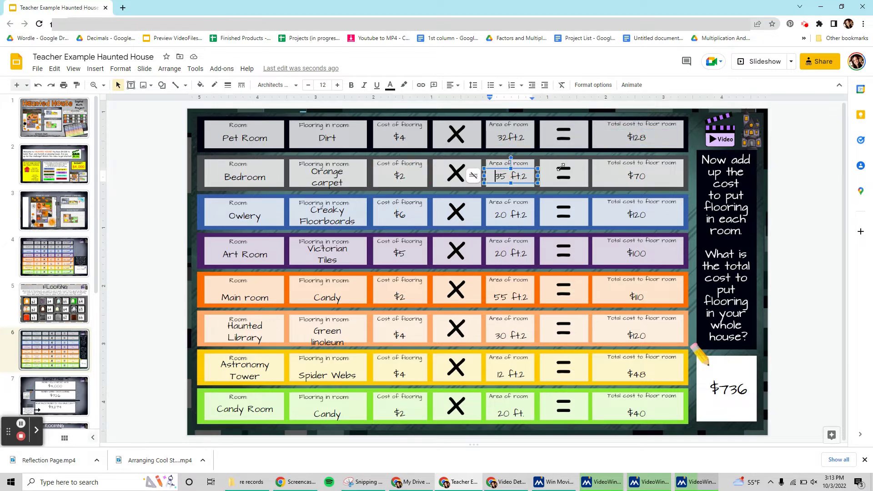
click(605, 172)
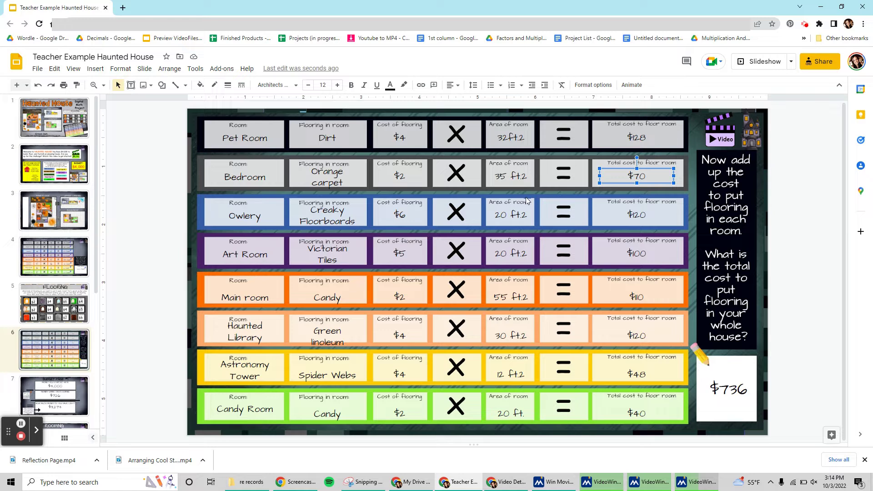
click(703, 383)
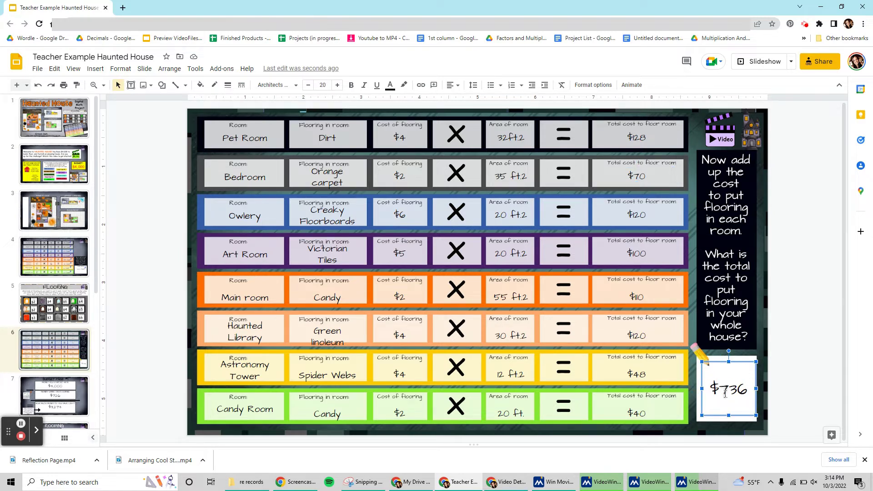
click(660, 130)
click(663, 176)
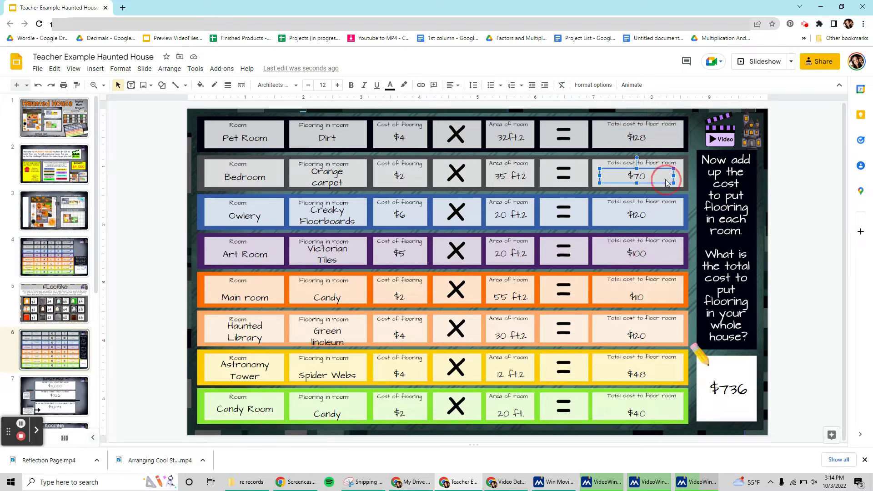
click(662, 210)
click(659, 254)
click(665, 270)
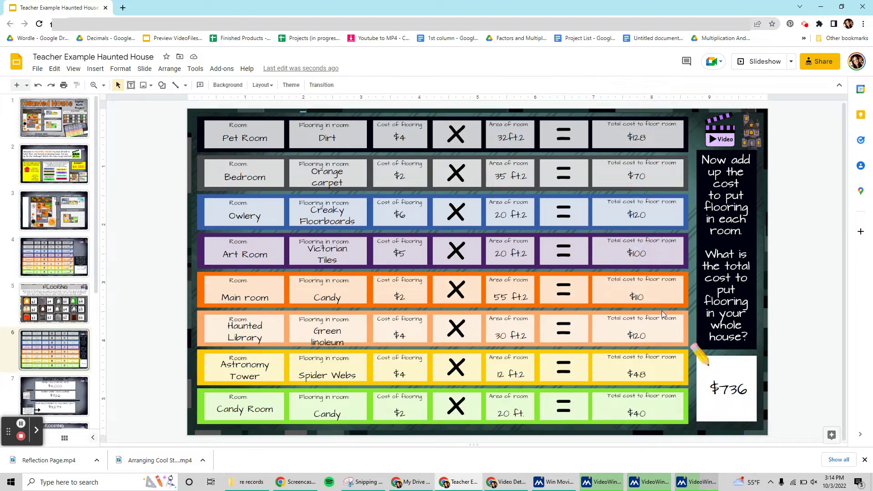
click(661, 296)
click(659, 332)
click(659, 368)
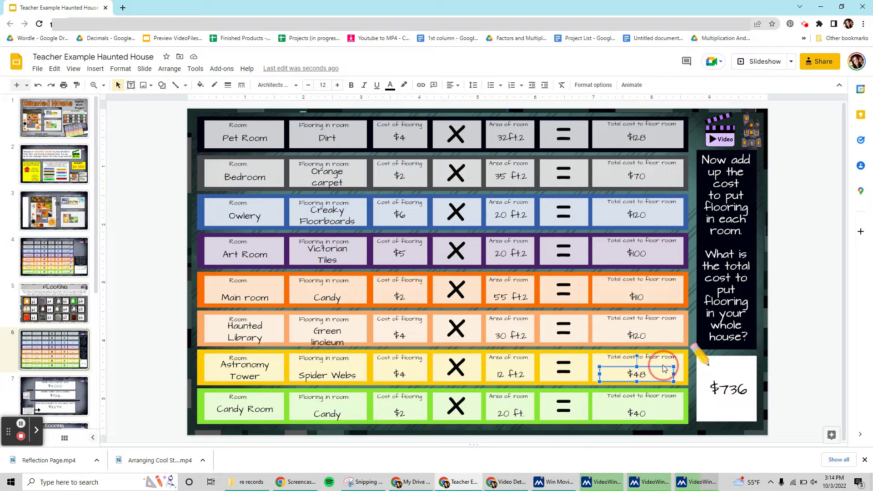
Highlight Budget Page #1's $4,000 start, $726 flooring spend and $3,274 left
click(666, 414)
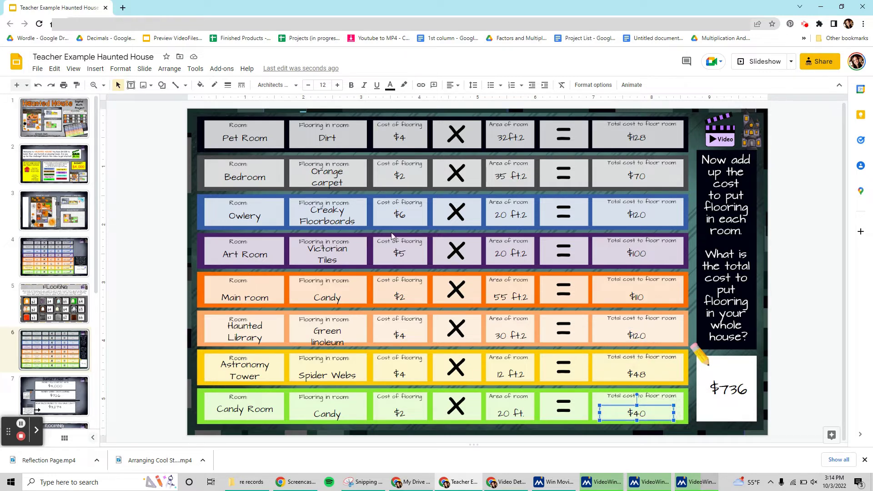
scroll(50, 273, down, 2)
click(50, 304)
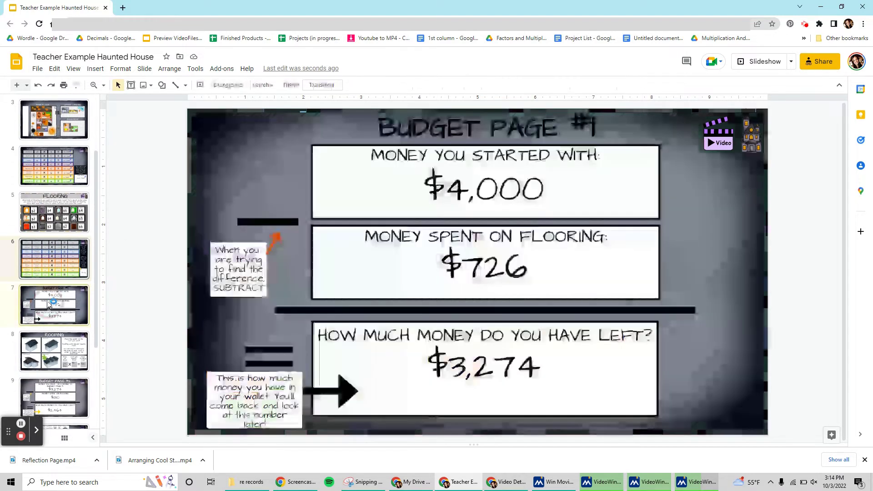
click(396, 191)
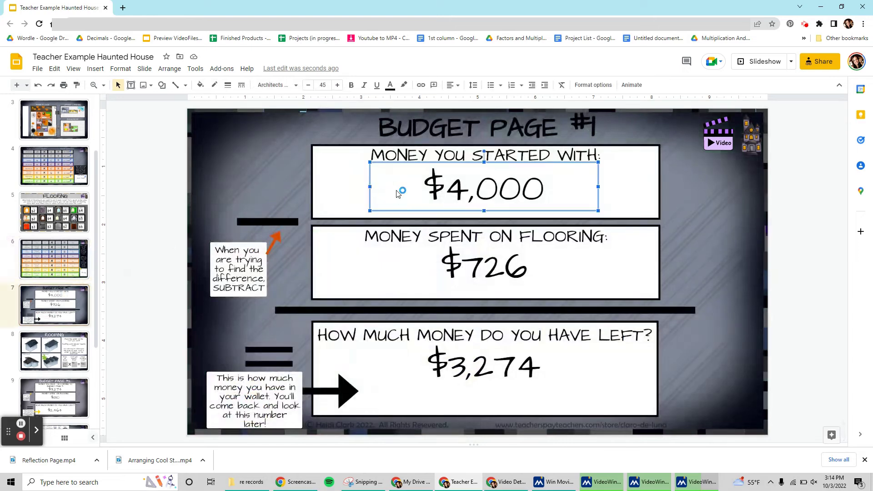
click(406, 263)
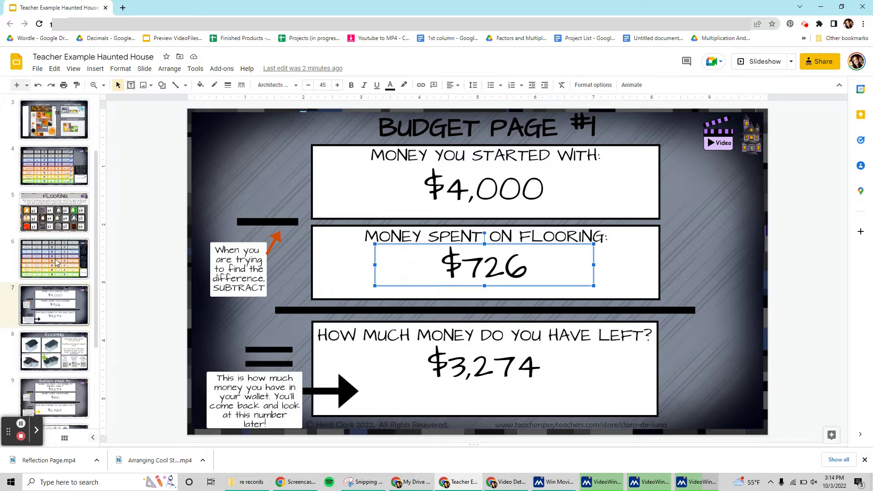
click(399, 360)
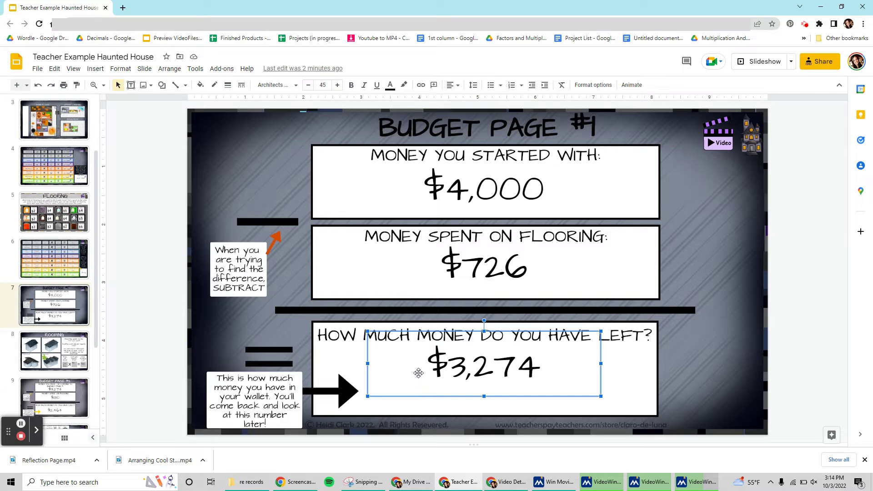
click(70, 348)
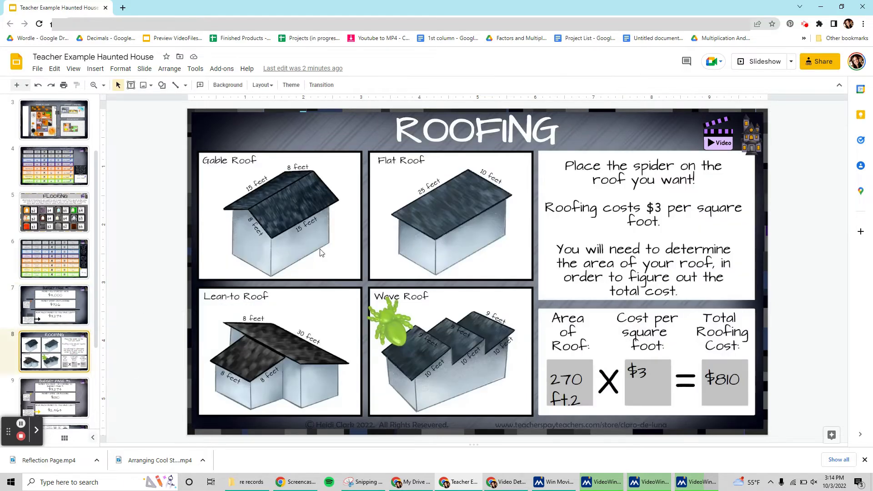
Point out the Wave Roof spider, 270 ft² area, $3 per ft² and $810 total
click(393, 319)
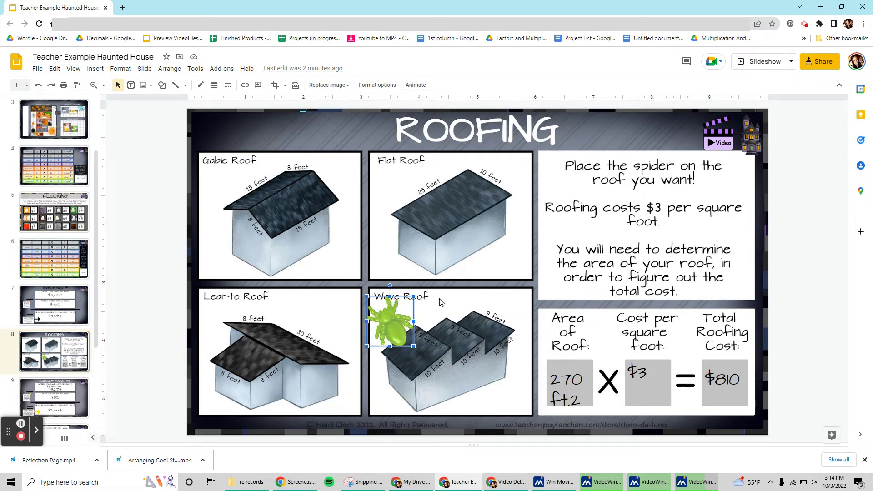
click(440, 350)
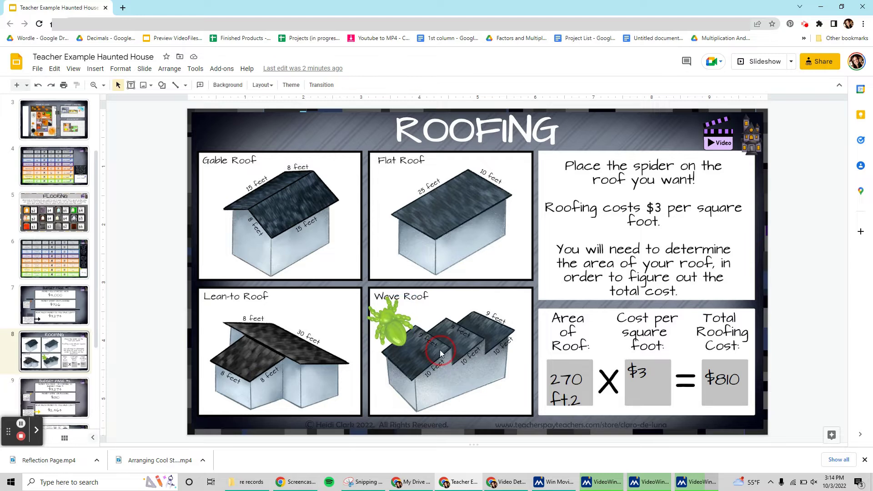
click(462, 341)
click(497, 345)
click(561, 370)
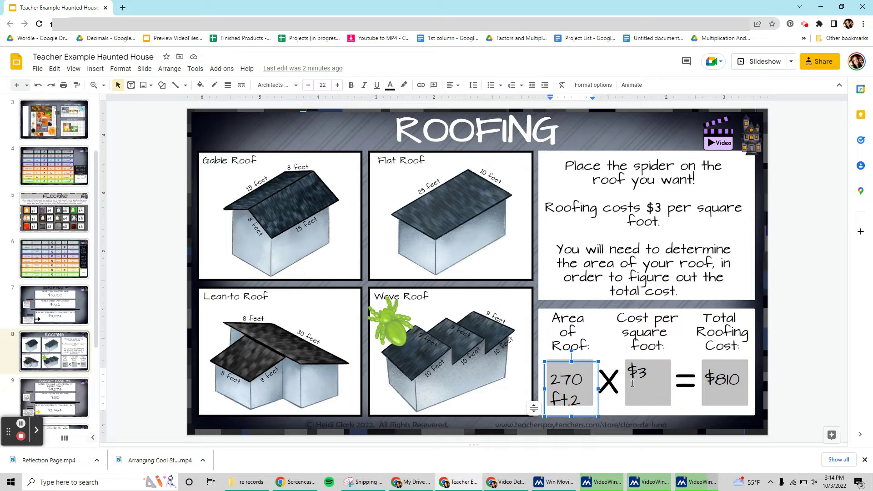
click(647, 375)
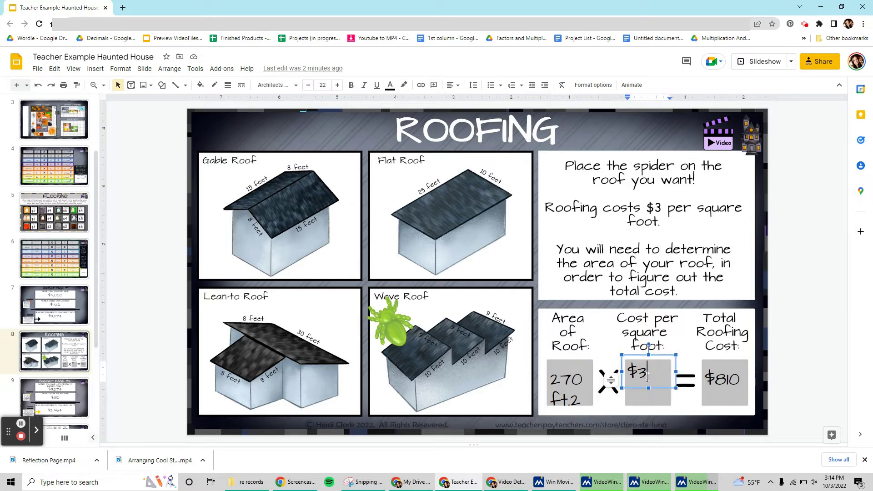
click(654, 208)
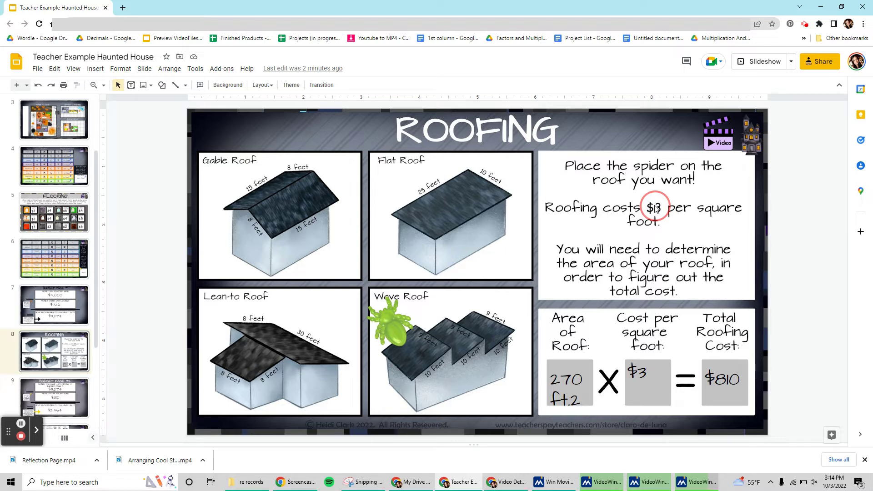
click(722, 393)
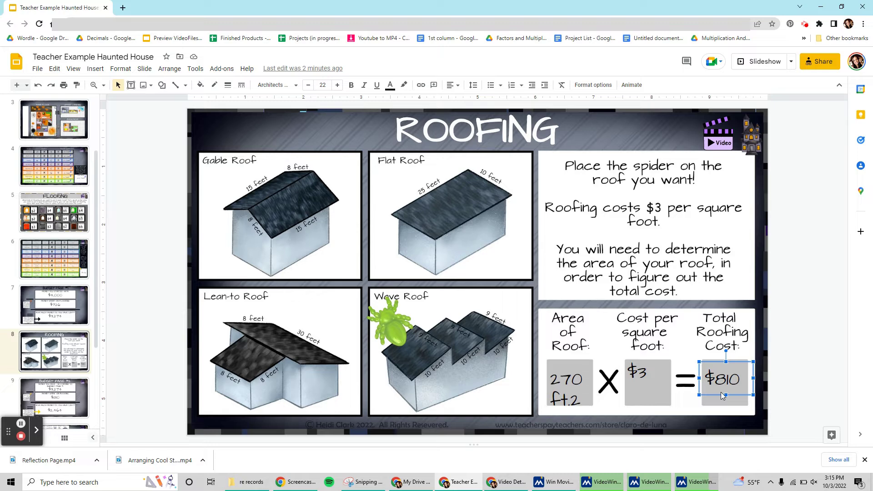
click(75, 398)
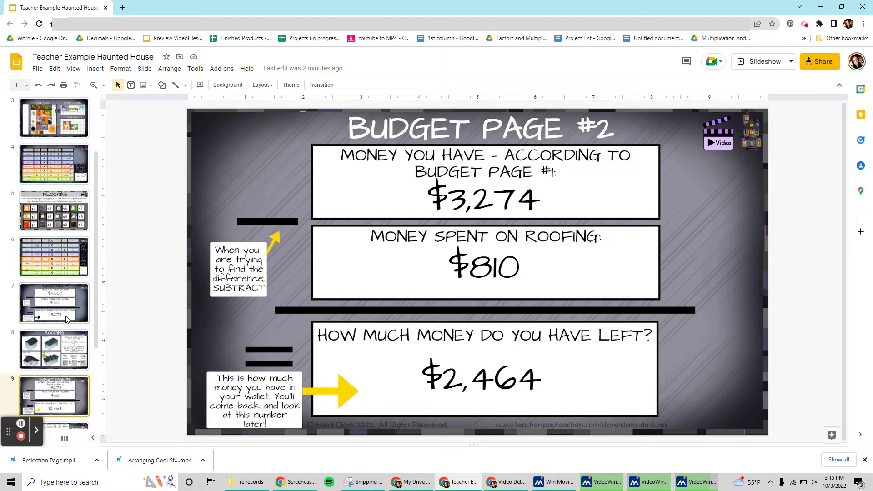
click(492, 284)
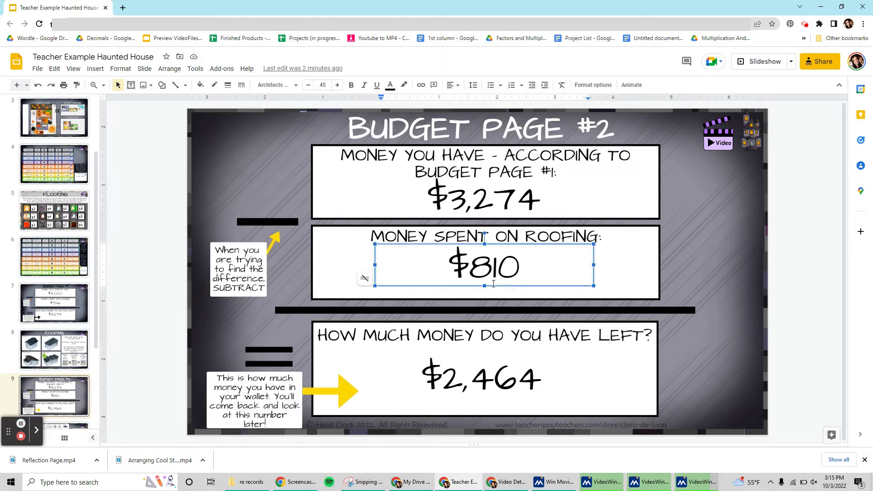
click(461, 388)
key(ctrl+a)
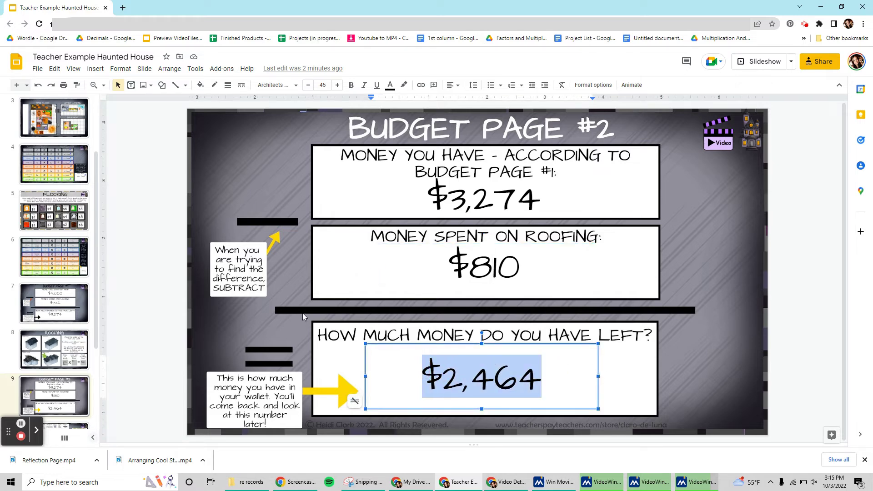
scroll(60, 339, down, 3)
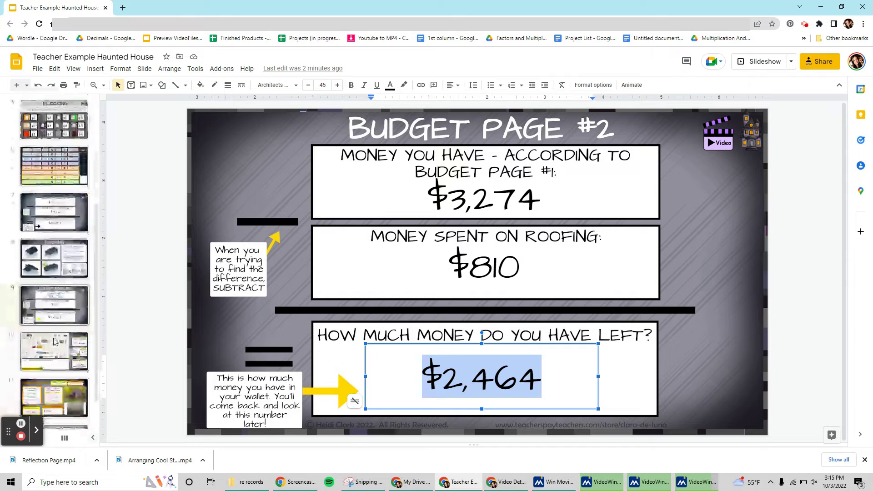
Drag the Candy Rug and couch into the house box
click(60, 339)
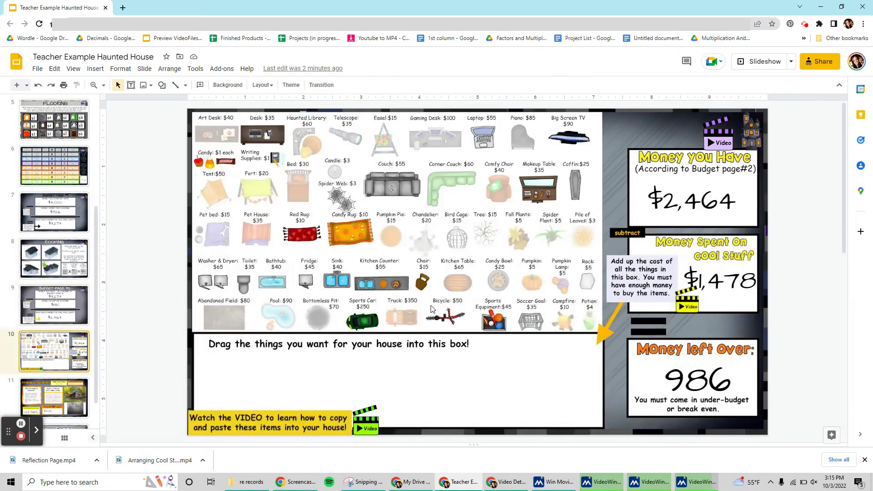
drag(349, 235, 488, 378)
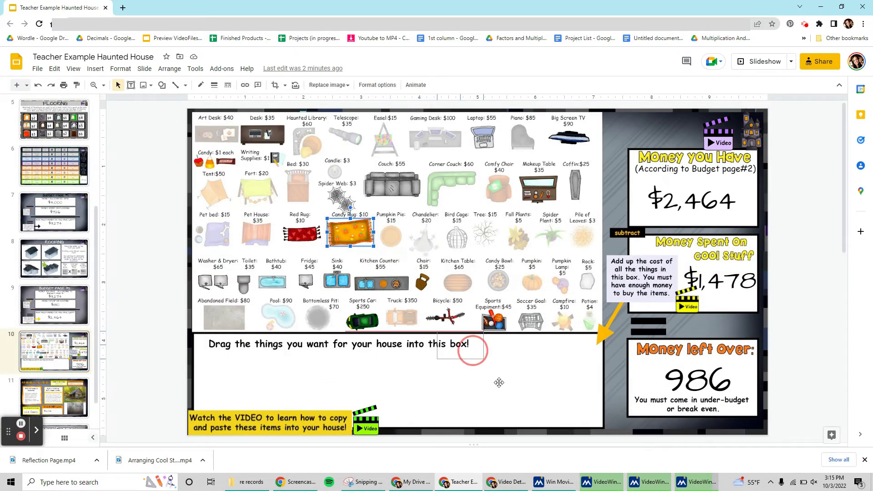
drag(392, 185, 453, 379)
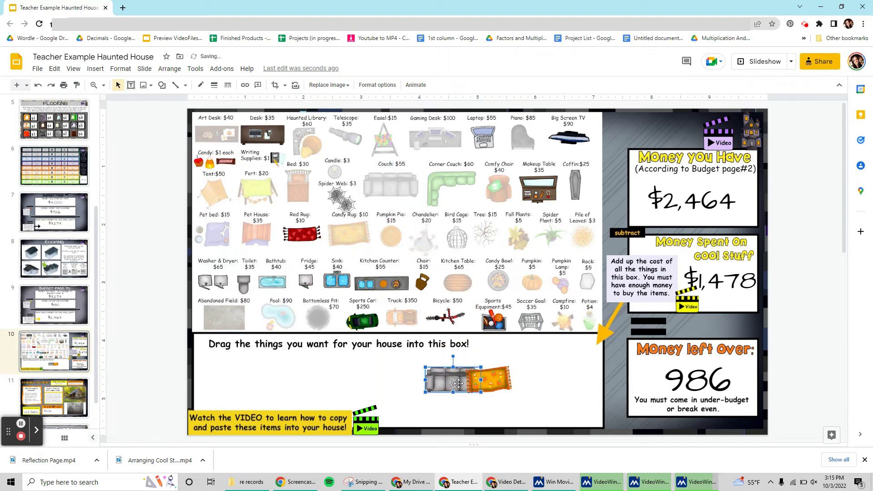
click(453, 182)
click(456, 242)
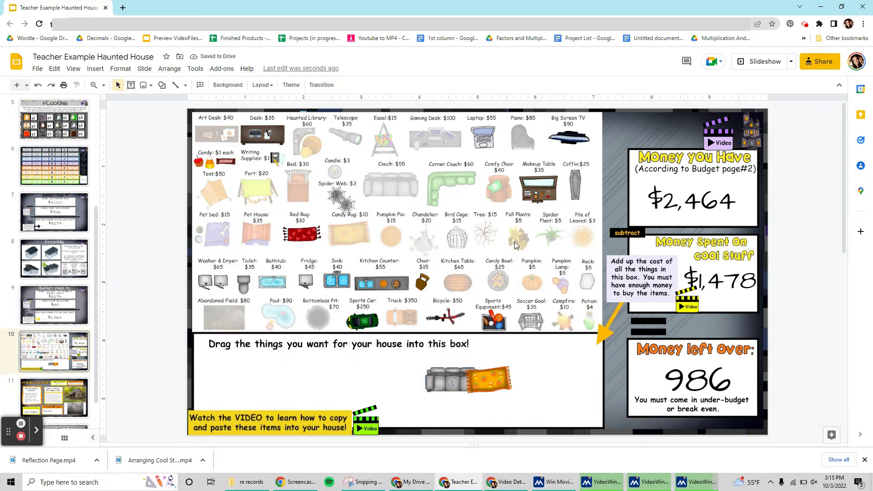
Undo both furniture placements with Ctrl+Z, leaving the box empty
key(ctrl+z)
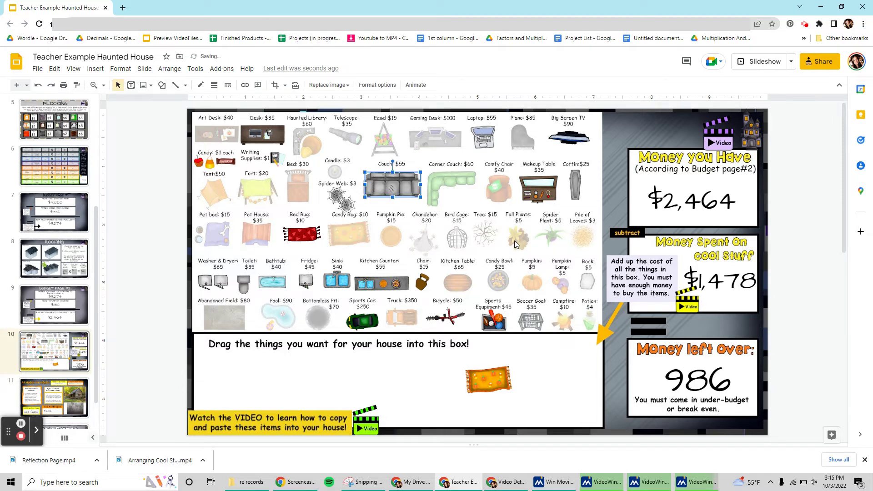
key(ctrl+z)
click(519, 369)
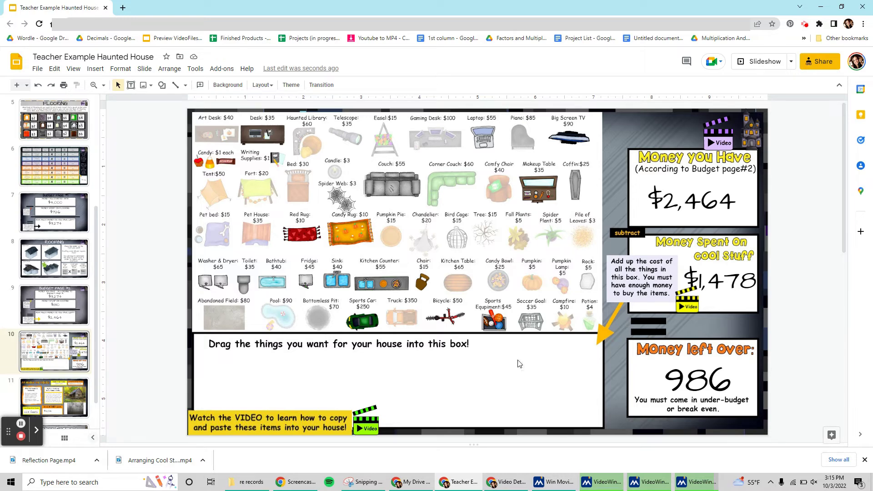
click(750, 269)
Check the $1,478 spent and $2,464 available against Budget Page #2
drag(757, 280, 665, 287)
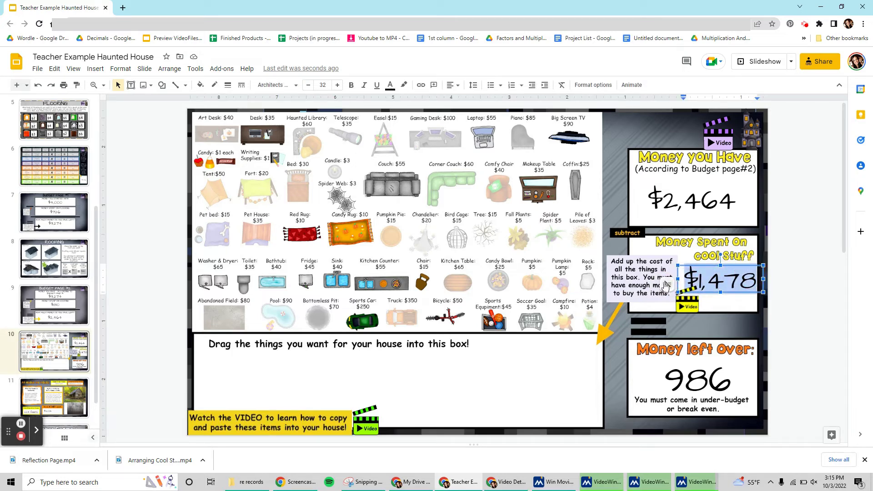
click(725, 199)
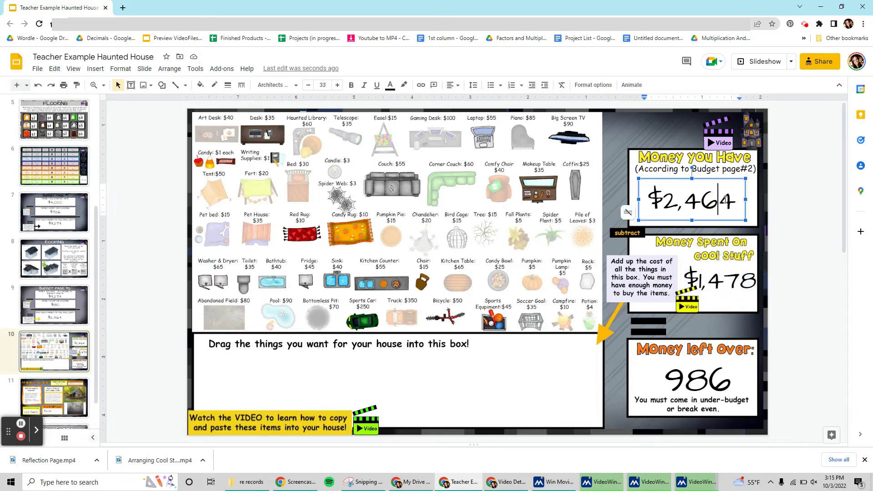
click(54, 305)
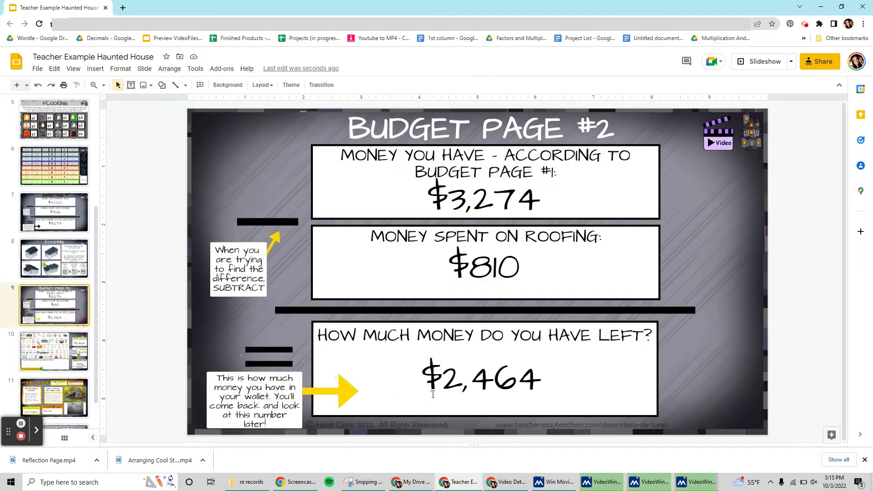
click(432, 394)
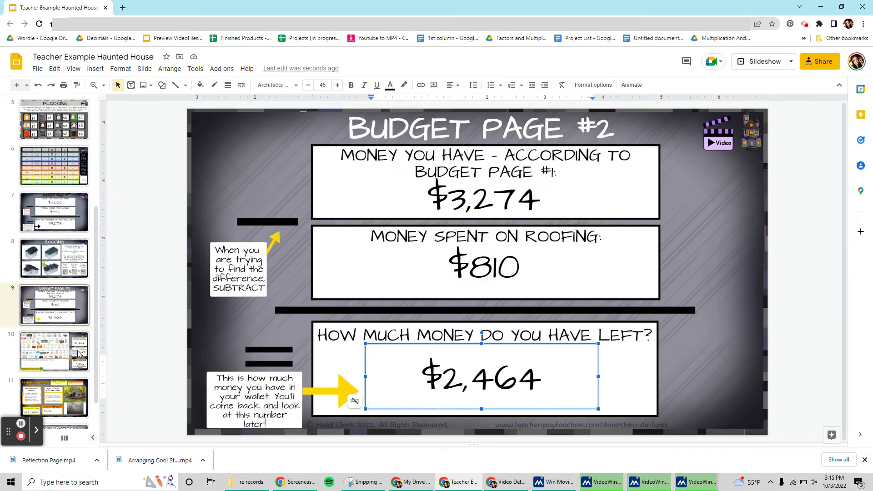
click(79, 354)
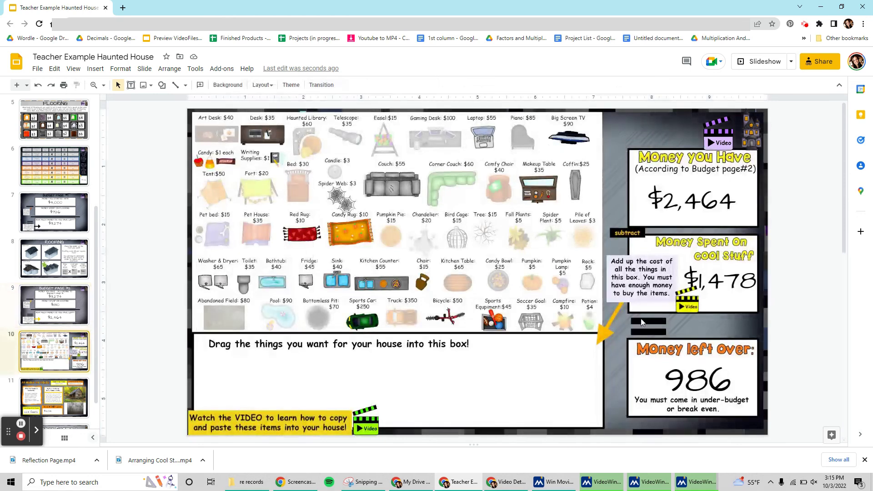
click(707, 285)
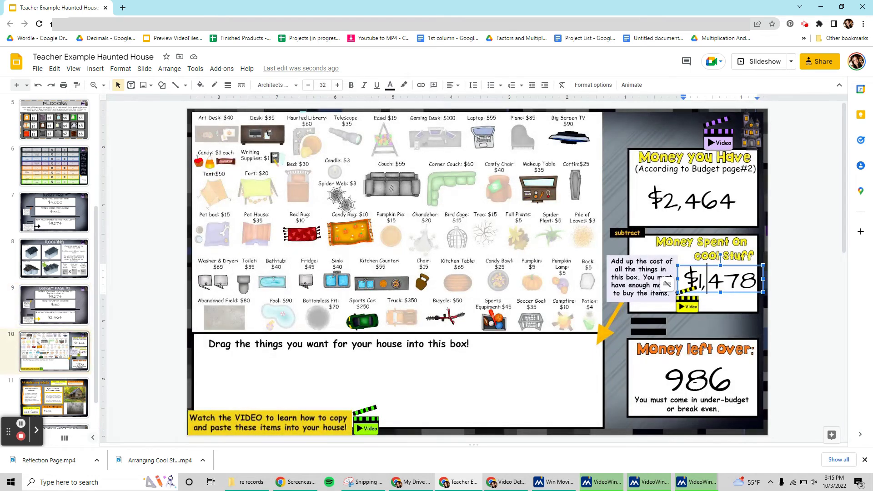
Add a dollar sign before the 986 money left over
drag(737, 379, 638, 373)
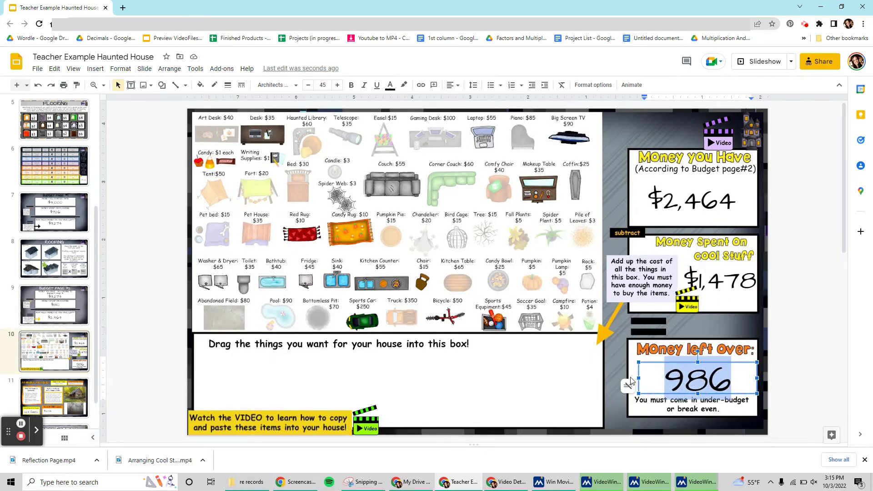
click(660, 379)
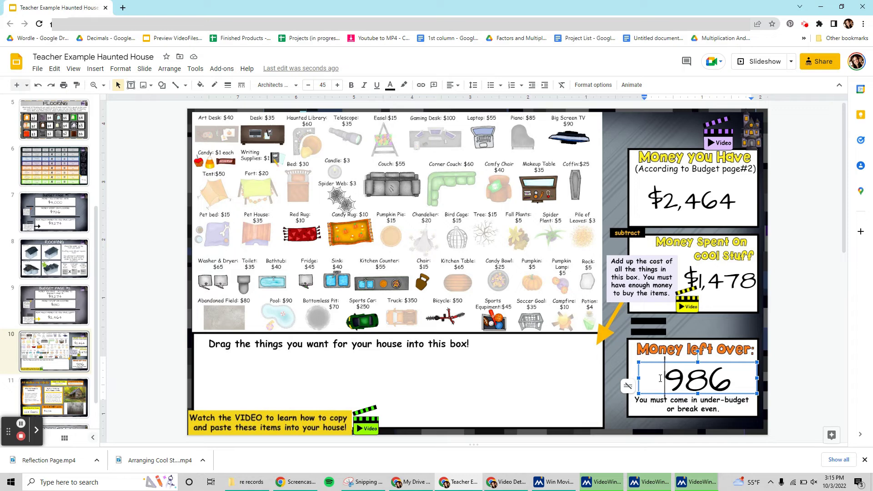
text($)
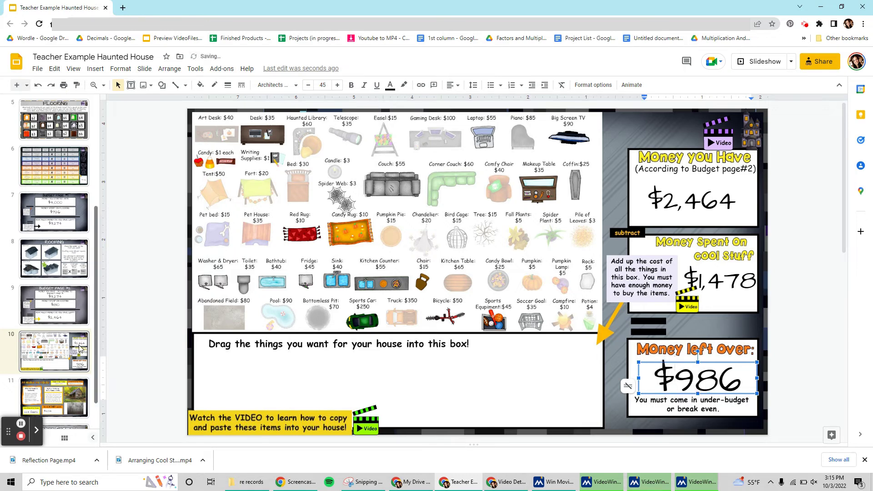
click(58, 344)
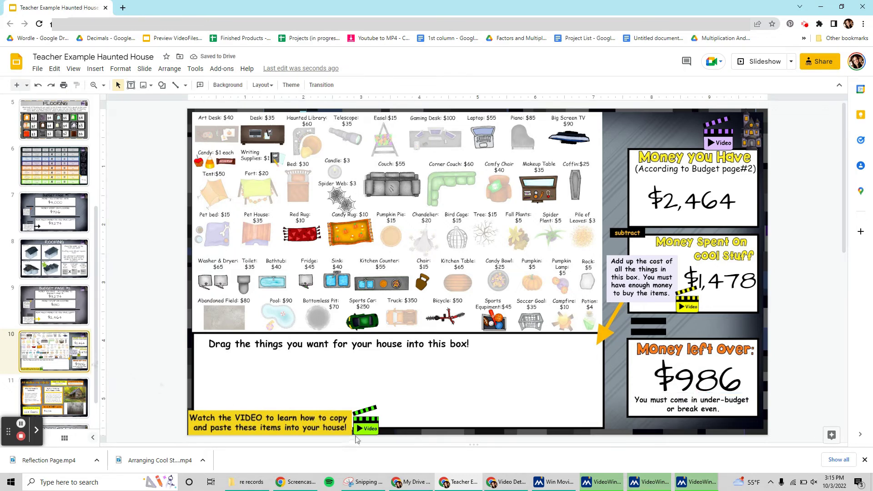
click(365, 422)
scroll(80, 229, up, 5)
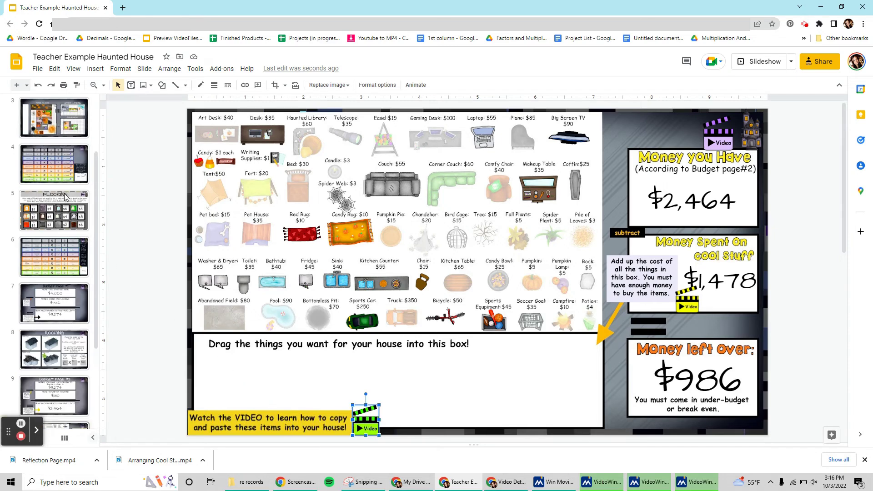
Point out the pumpkin, dead tree, and the Art Room, Bedroom, Pet Room and Haunted Library labels
click(56, 197)
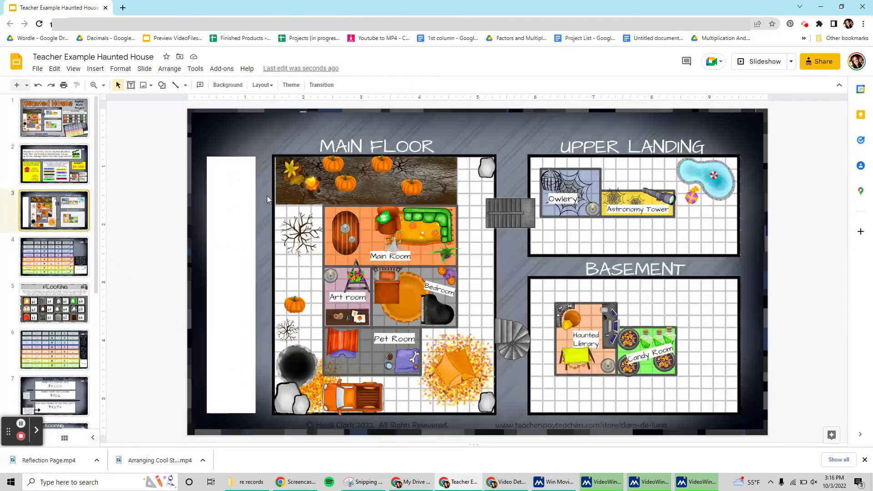
click(345, 181)
click(312, 230)
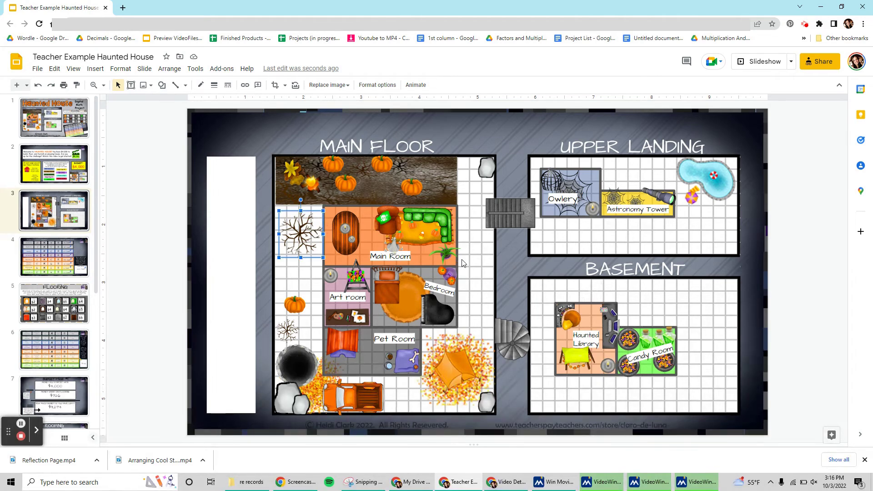
click(348, 298)
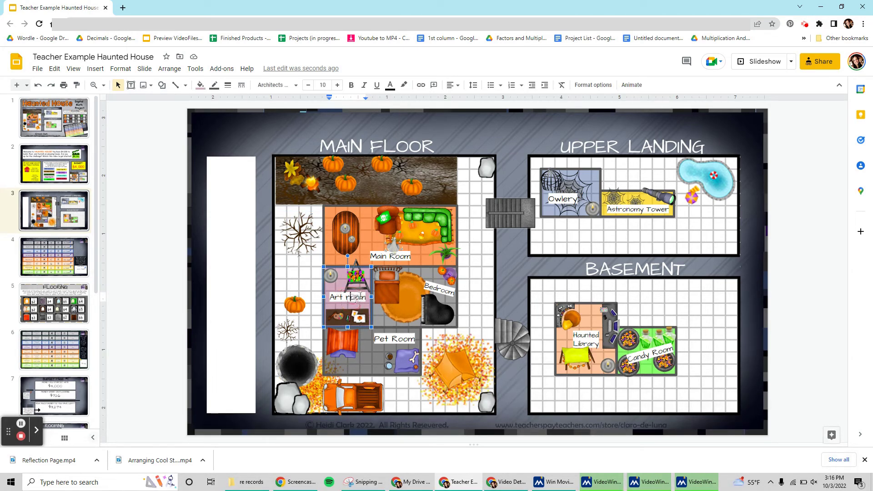
click(436, 290)
click(381, 339)
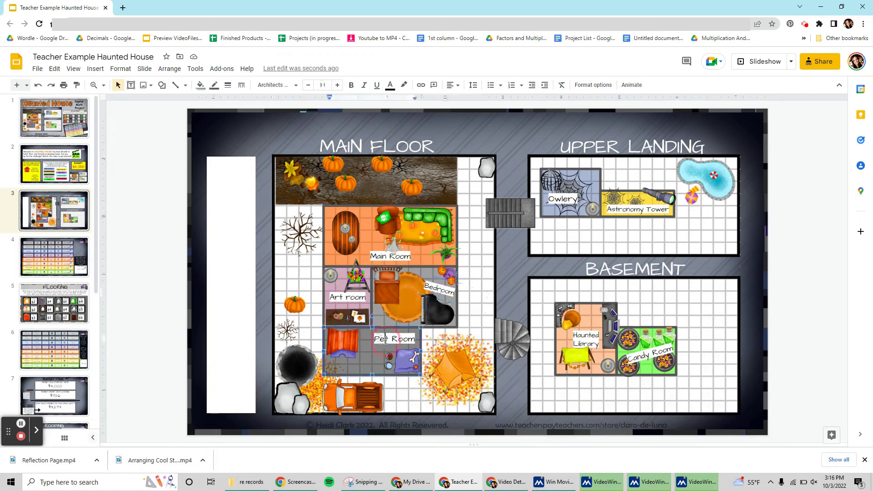
click(591, 343)
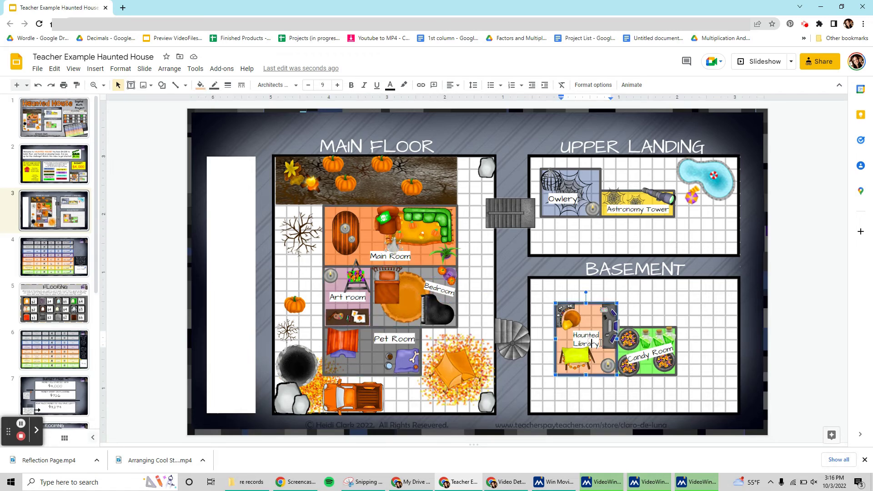
click(702, 360)
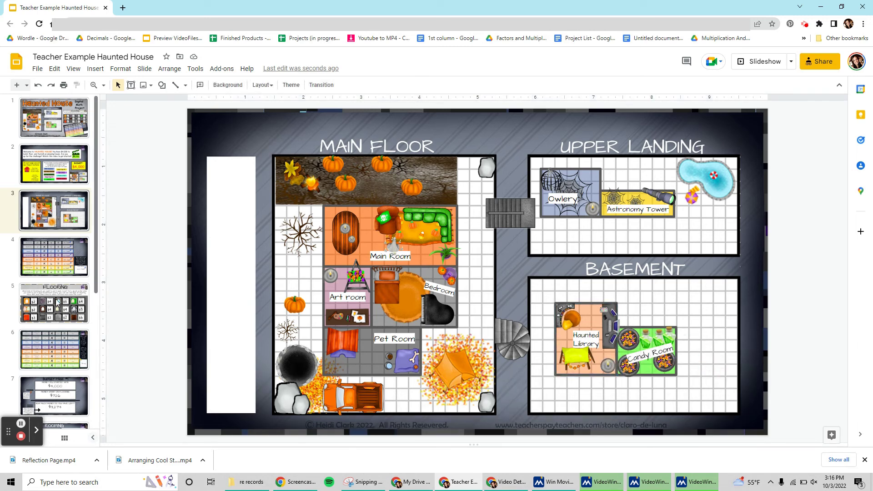
scroll(57, 304, down, 5)
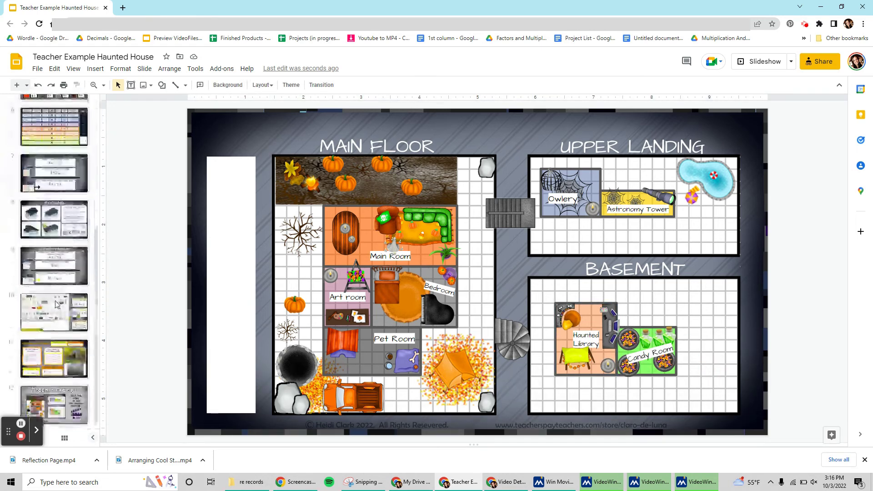
click(39, 360)
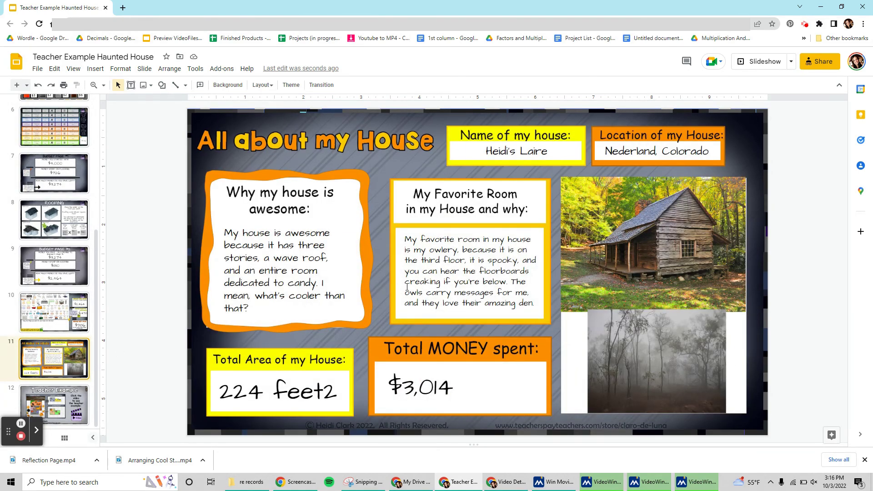
click(681, 332)
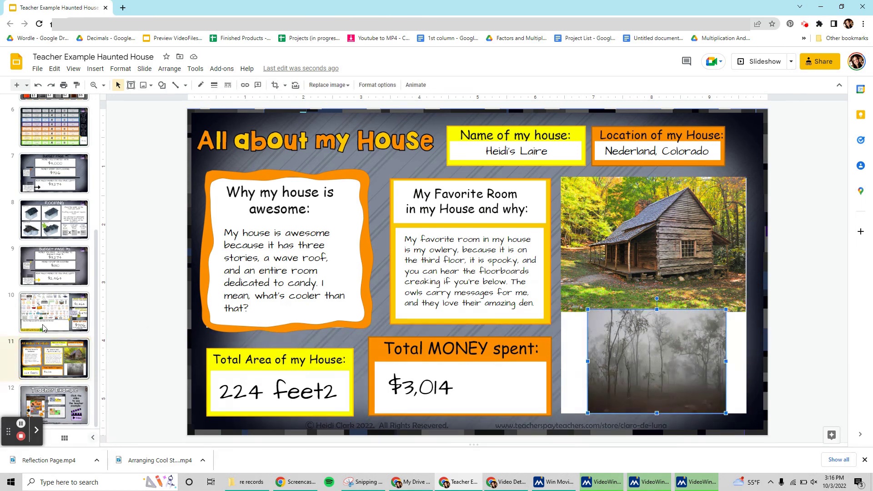
click(54, 312)
click(53, 359)
scroll(54, 273, up, 5)
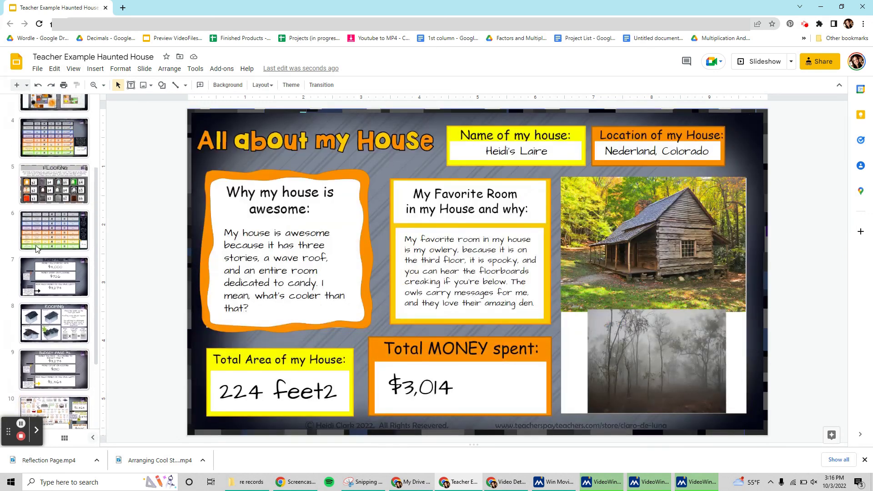
click(56, 198)
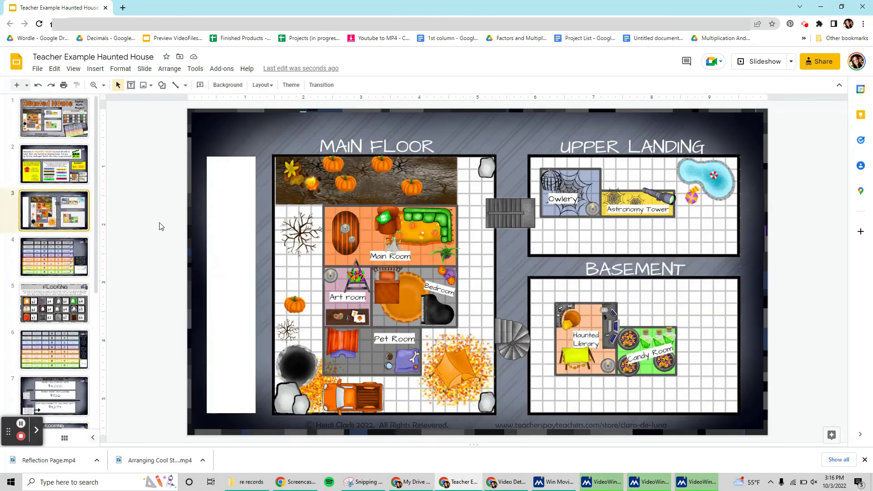